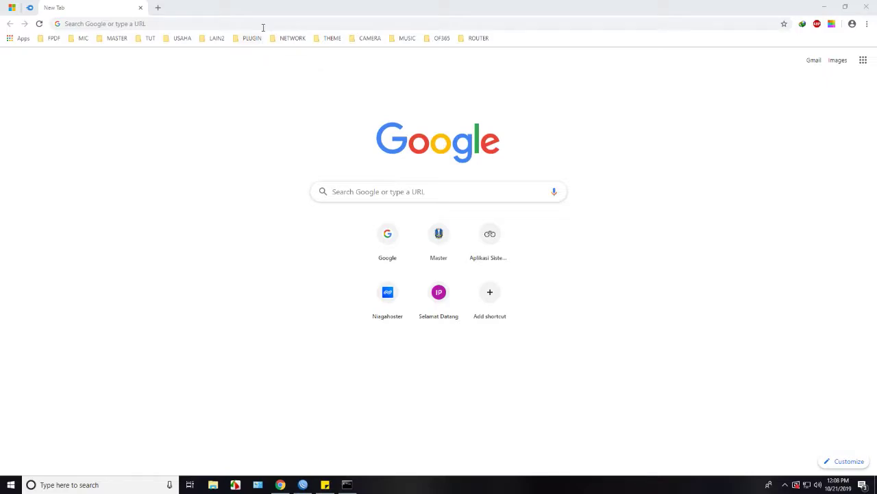
# Open the gateway page at 192.168.1.1 in the browser and reload it to check access.
pyautogui.click(262, 23)
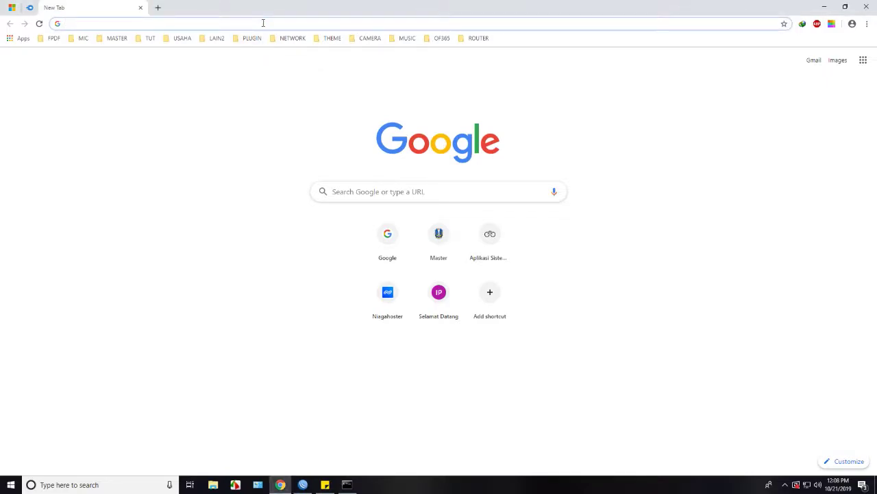
pyautogui.write('19')
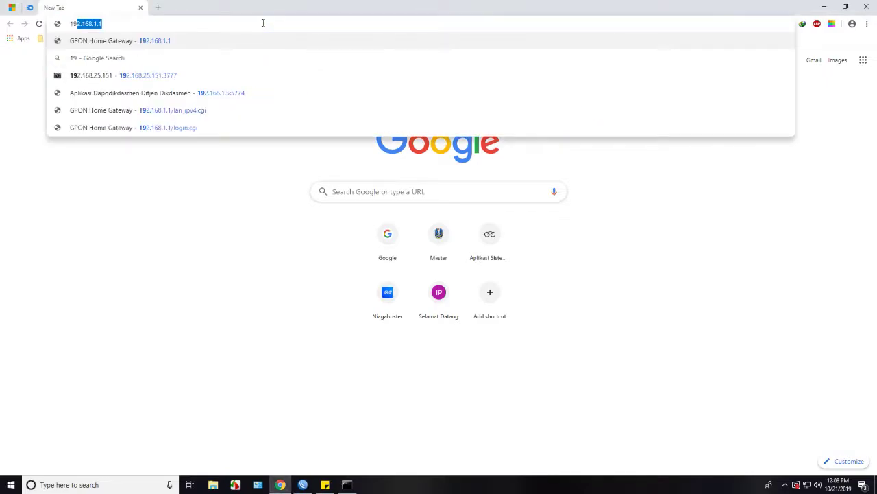
pyautogui.press('Return')
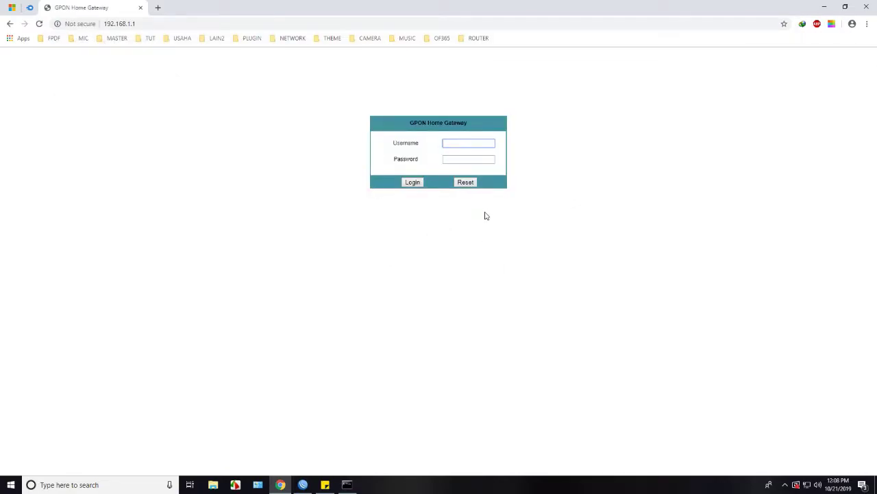
pyautogui.click(106, 67)
pyautogui.click(39, 23)
# Switch to the Command Prompt and start a continuous ping with "ping 192.168.1.1 -t".
pyautogui.click(355, 485)
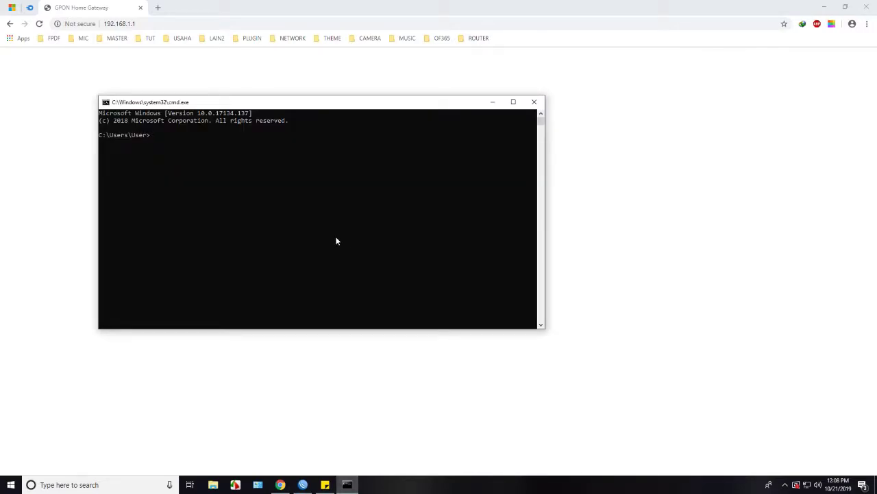
pyautogui.write('ping 192.168.1.1 -t')
pyautogui.press('Return')
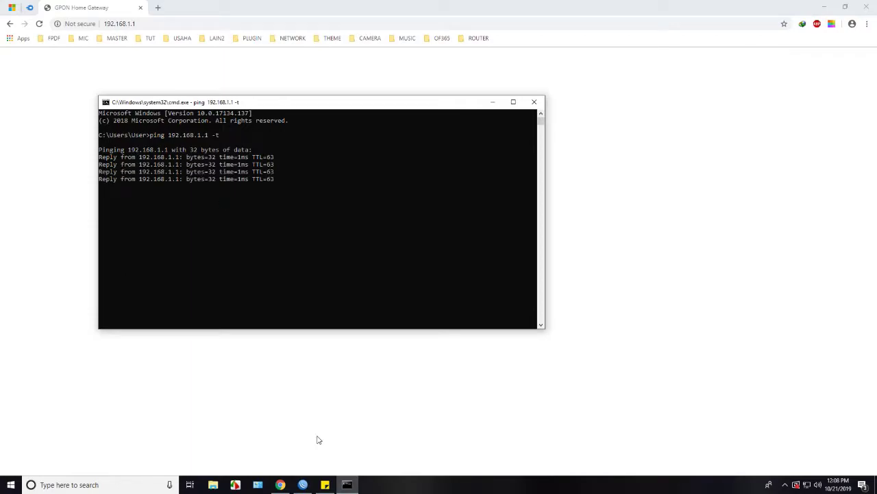
# In WinBox, start a new IP firewall filter rule for destination address 192.168.1.1, protocol 6 (tcp) and destination port 80.
pyautogui.click(305, 486)
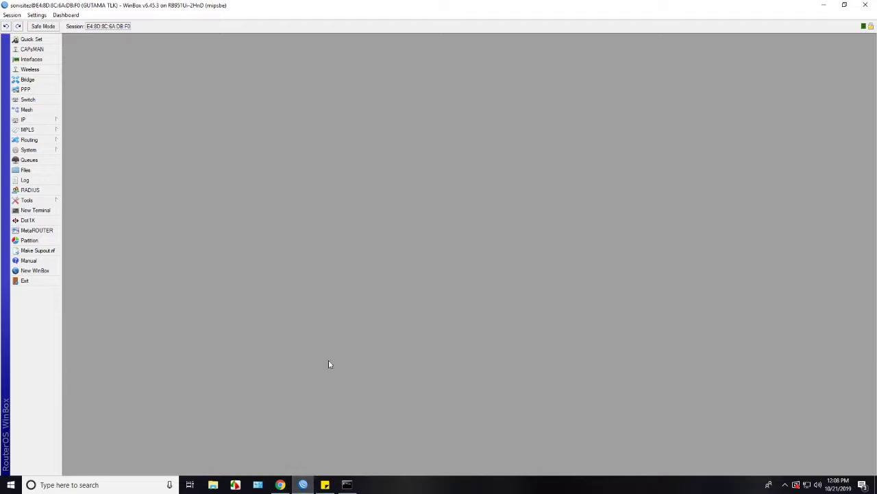
pyautogui.click(46, 121)
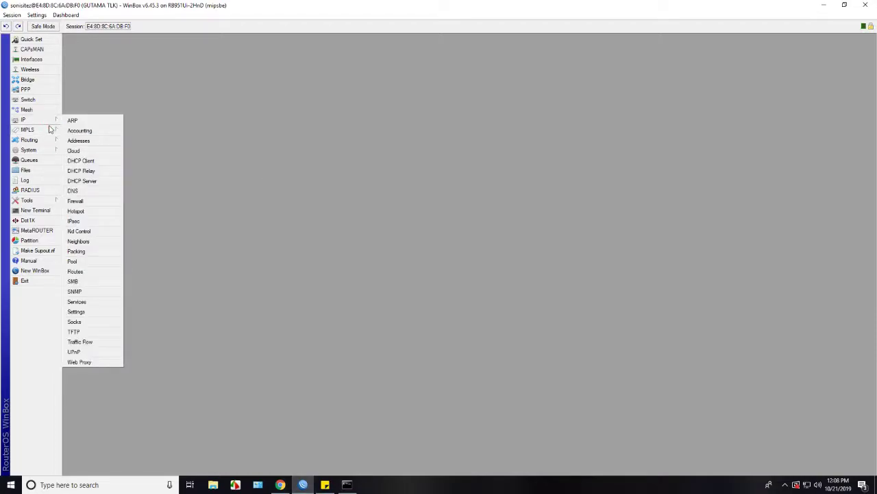
pyautogui.click(98, 202)
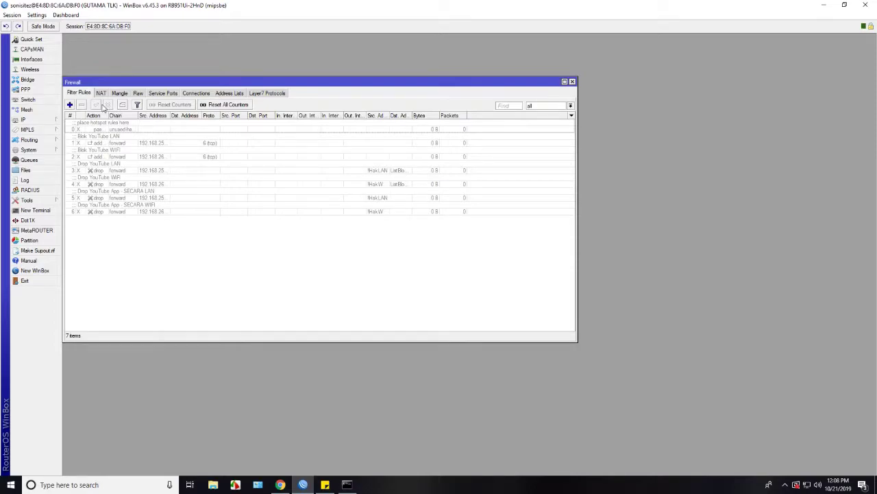
pyautogui.click(70, 106)
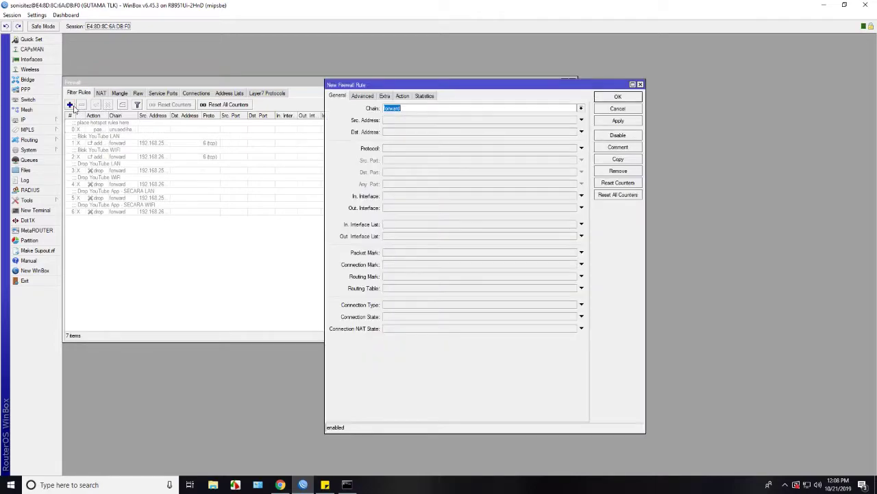
pyautogui.click(409, 132)
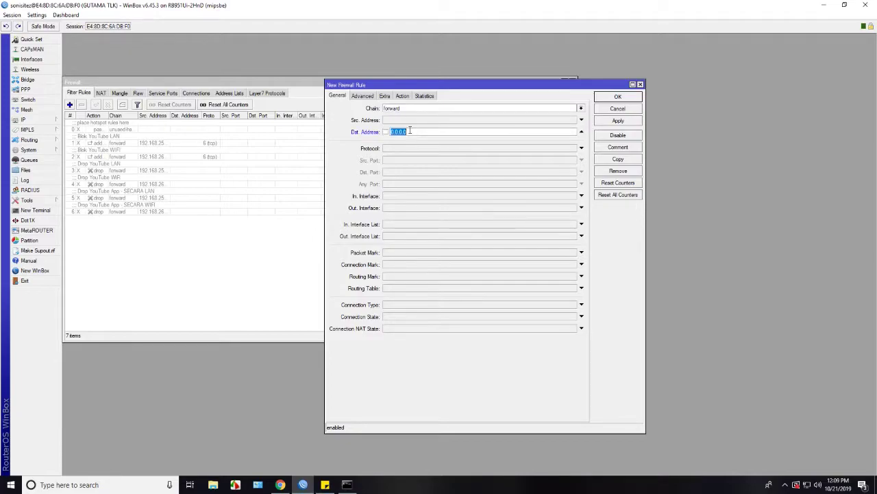
pyautogui.write('192.168')
pyautogui.press('BackSpace')
pyautogui.press('BackSpace')
pyautogui.write('68')
pyautogui.click(412, 148)
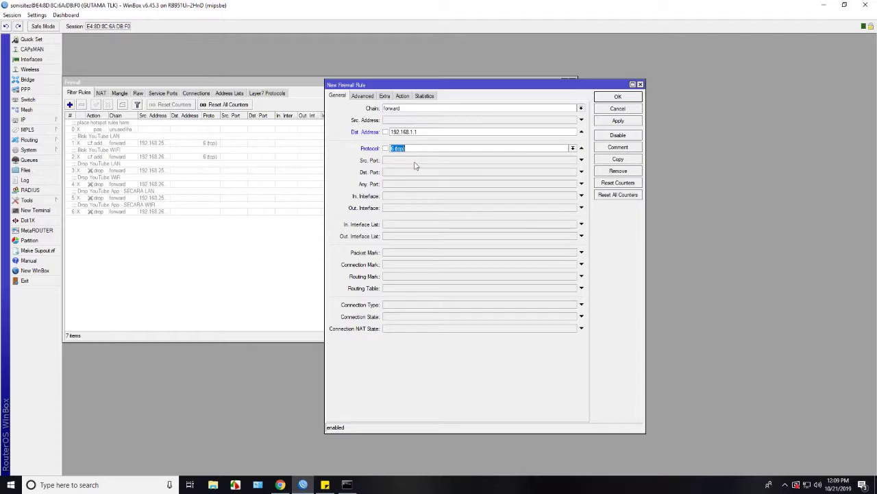
pyautogui.click(413, 172)
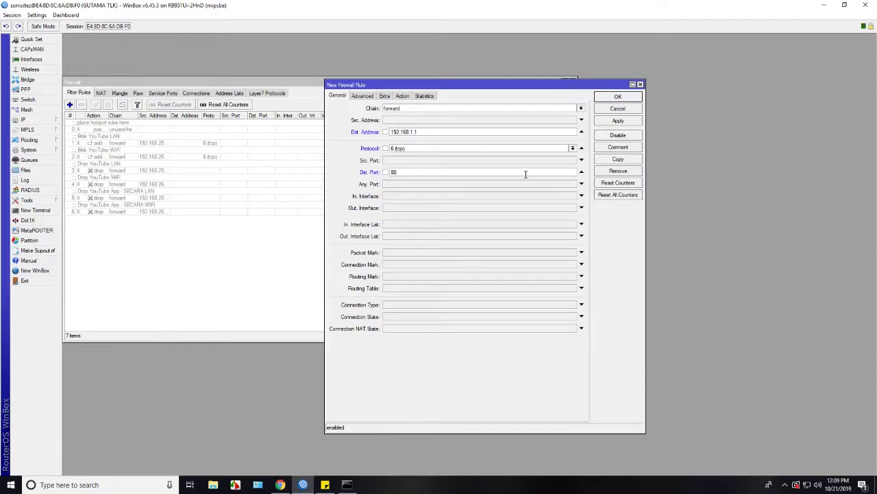
# Set the rule's action to drop and save it with the comment "Drop port 80 web".
pyautogui.click(405, 97)
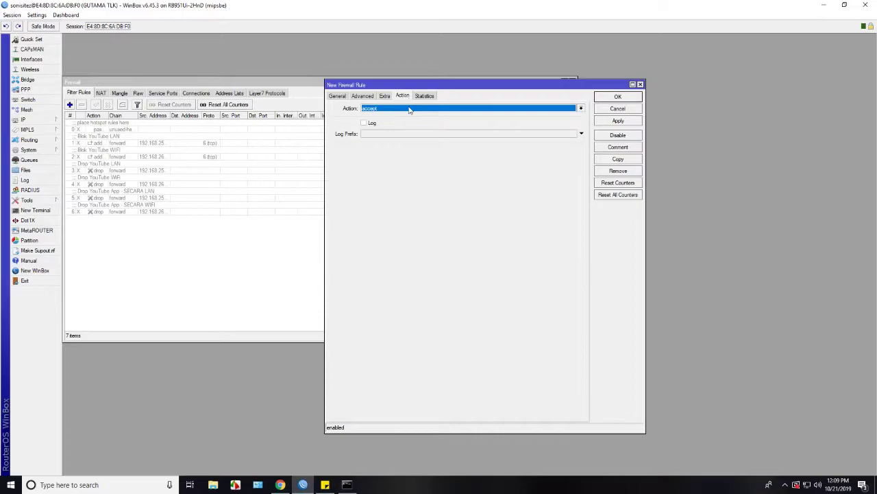
pyautogui.click(410, 110)
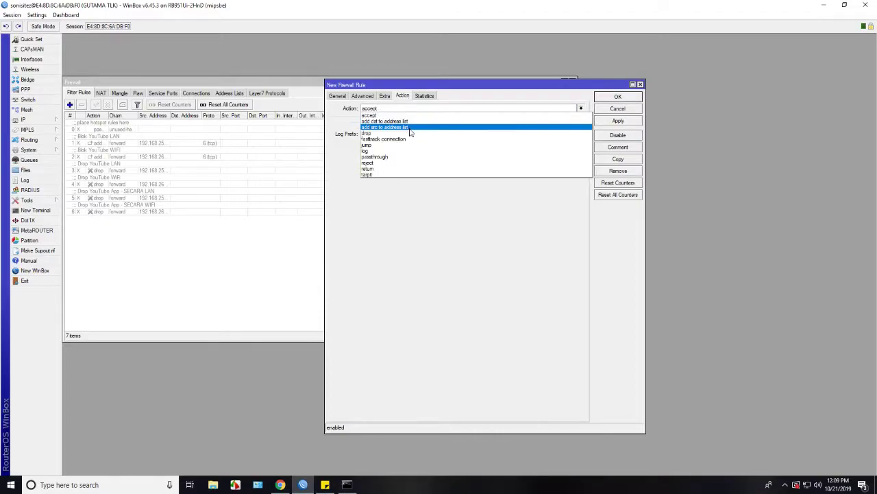
pyautogui.click(410, 134)
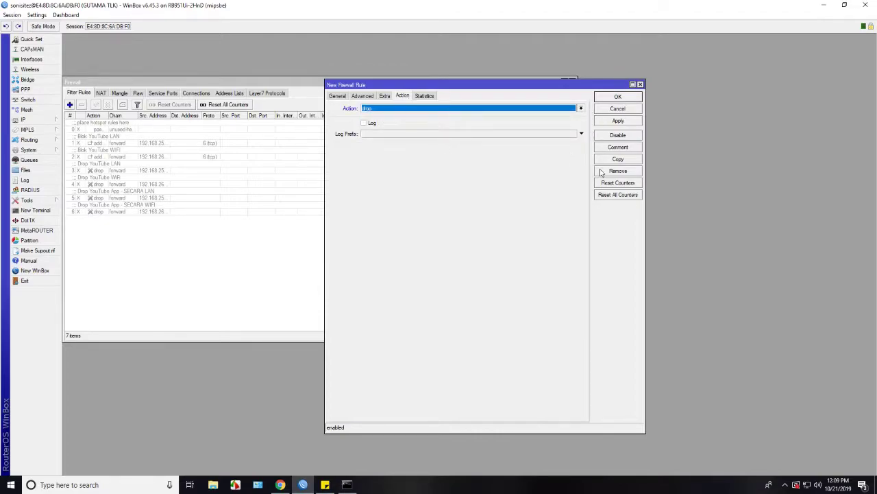
pyautogui.click(629, 149)
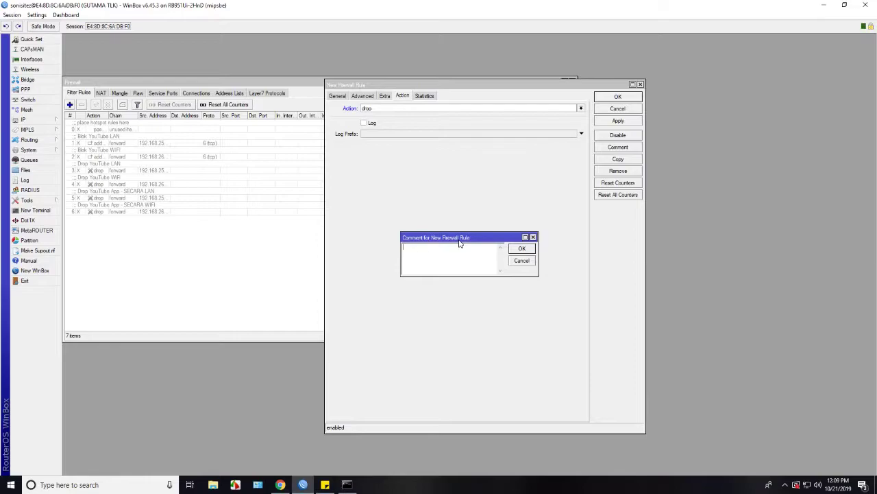
pyautogui.write('Drop port 80 web')
pyautogui.click(522, 249)
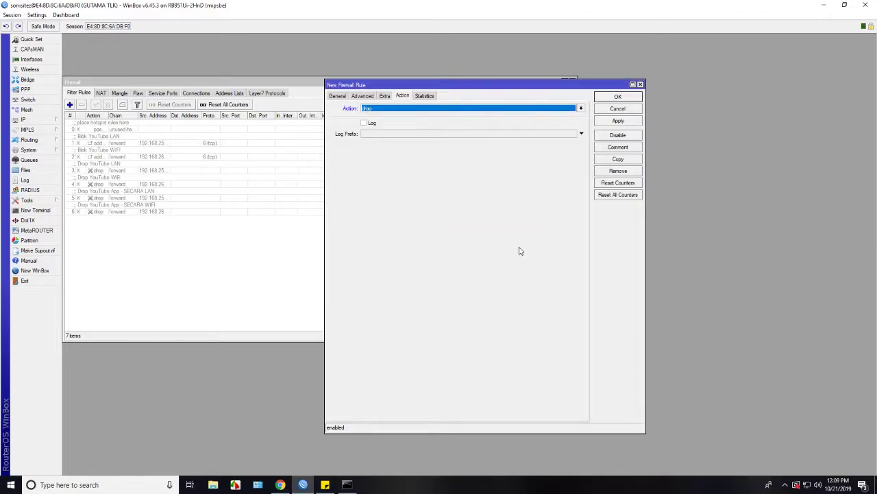
pyautogui.click(619, 122)
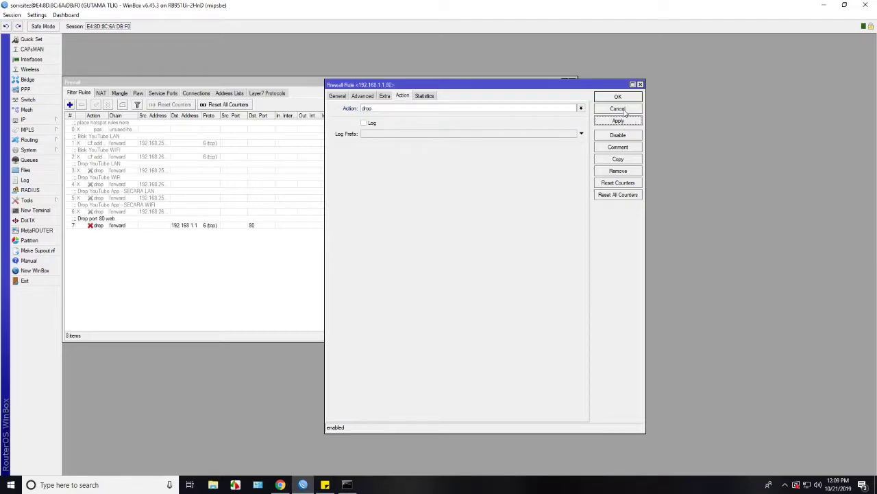
pyautogui.click(622, 99)
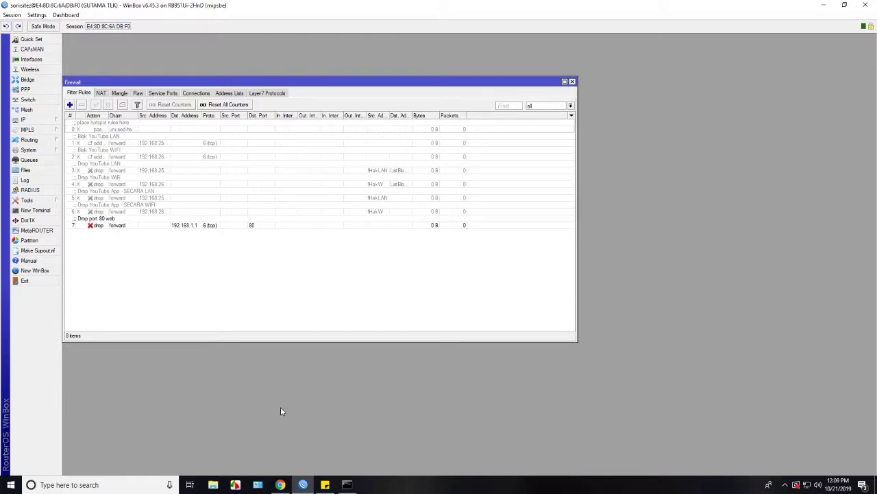
# Start another firewall filter rule and set its action to drop.
pyautogui.click(70, 104)
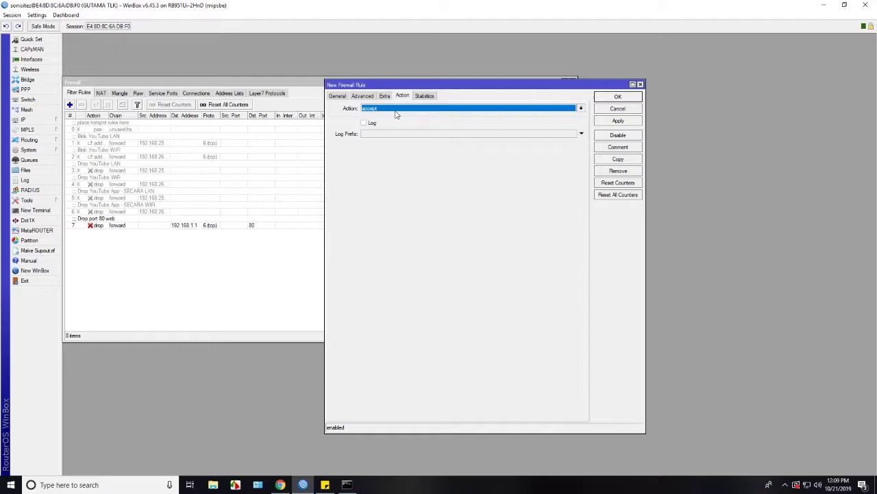
pyautogui.click(395, 112)
pyautogui.click(394, 135)
# Set the new rule's destination address to 192.168.1.1 and its protocol to icmp, then check its action.
pyautogui.click(337, 98)
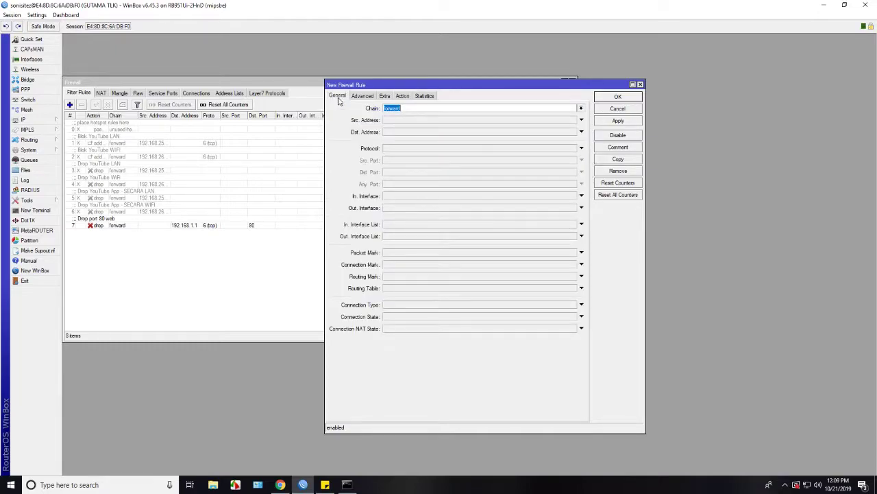
pyautogui.click(412, 132)
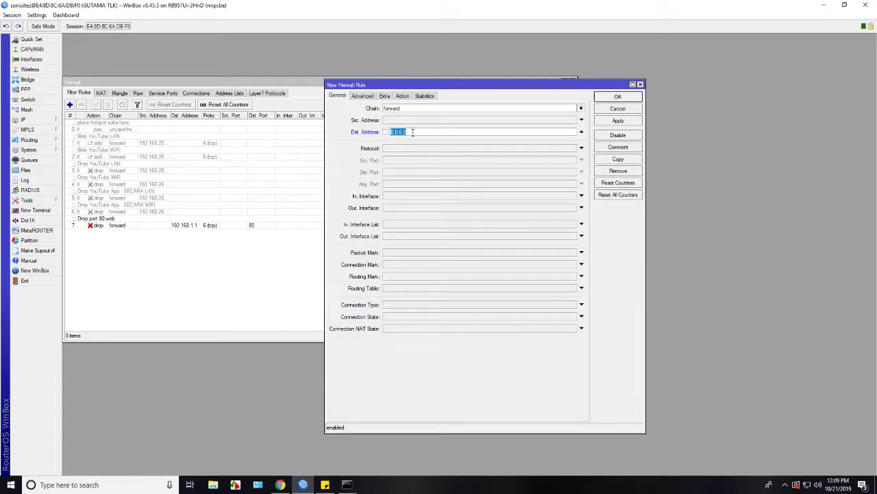
pyautogui.write('192.168.1.1')
pyautogui.click(418, 148)
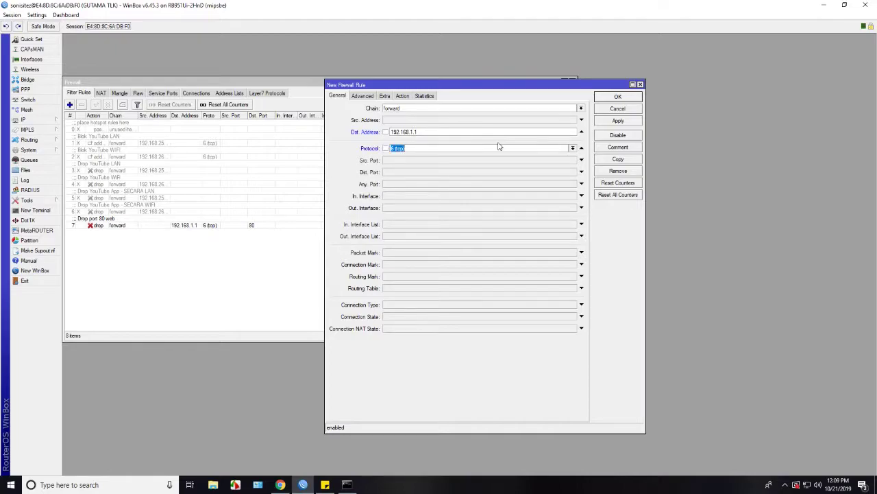
pyautogui.click(573, 148)
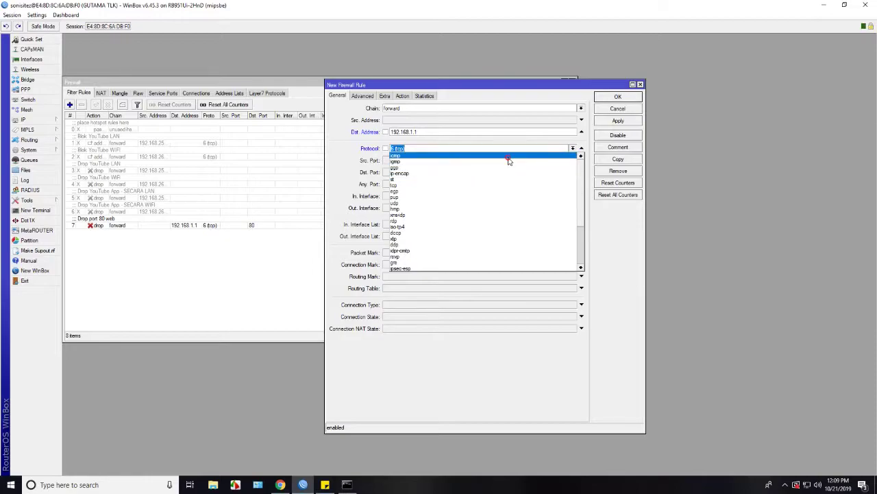
pyautogui.click(508, 159)
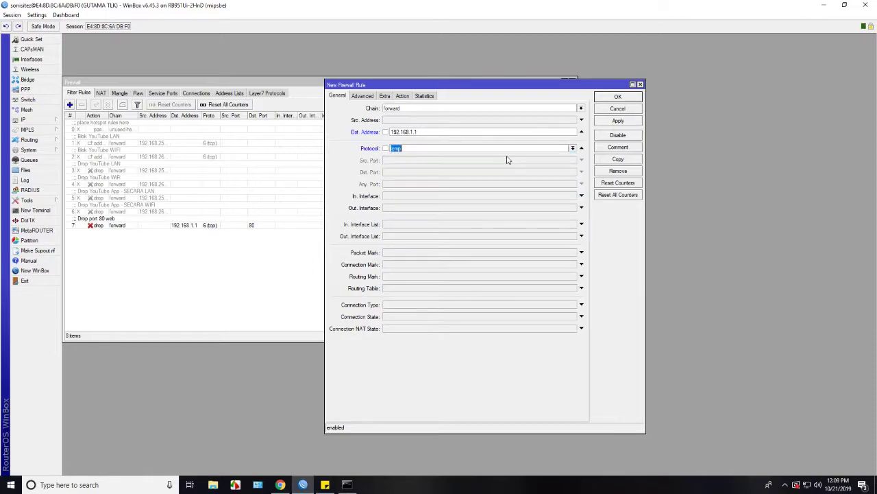
pyautogui.click(403, 95)
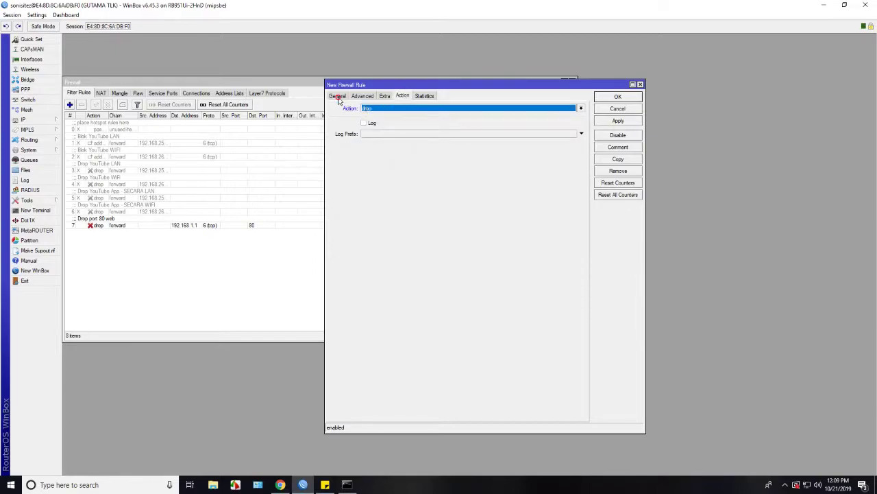
pyautogui.click(337, 96)
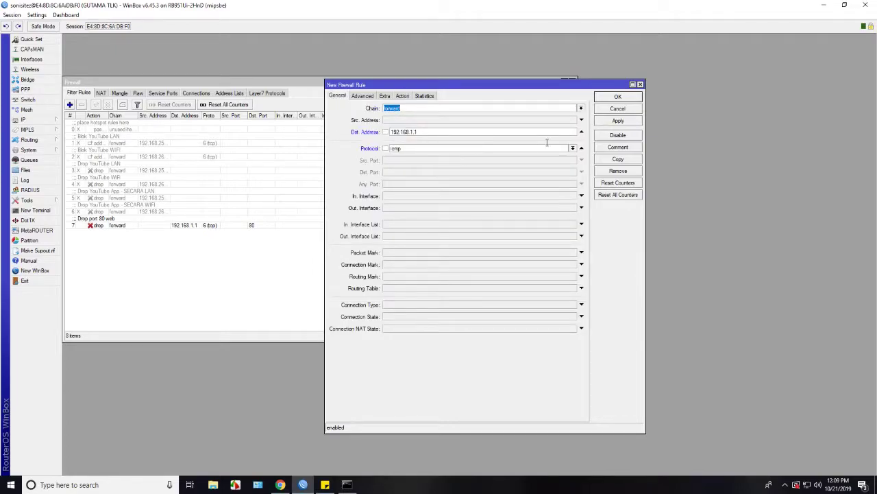
# Add the comment "Block ping" to the icmp rule and save the rule.
pyautogui.click(618, 148)
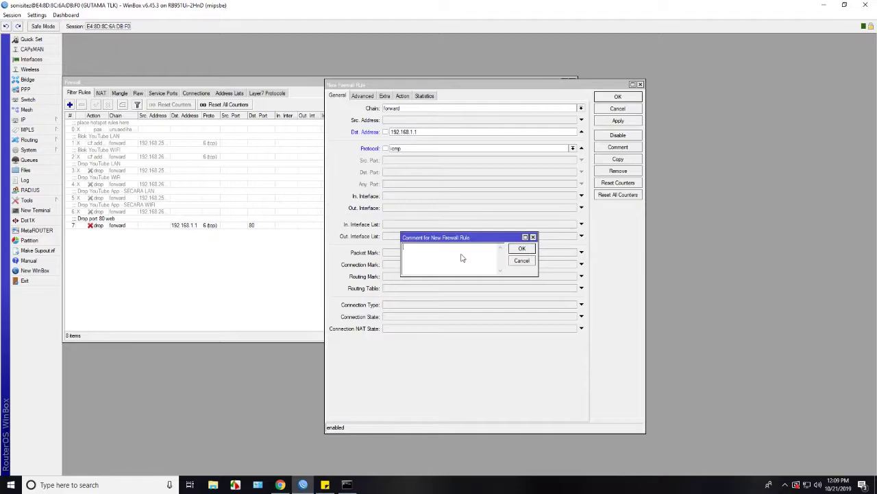
pyautogui.write('Block ping')
pyautogui.click(522, 249)
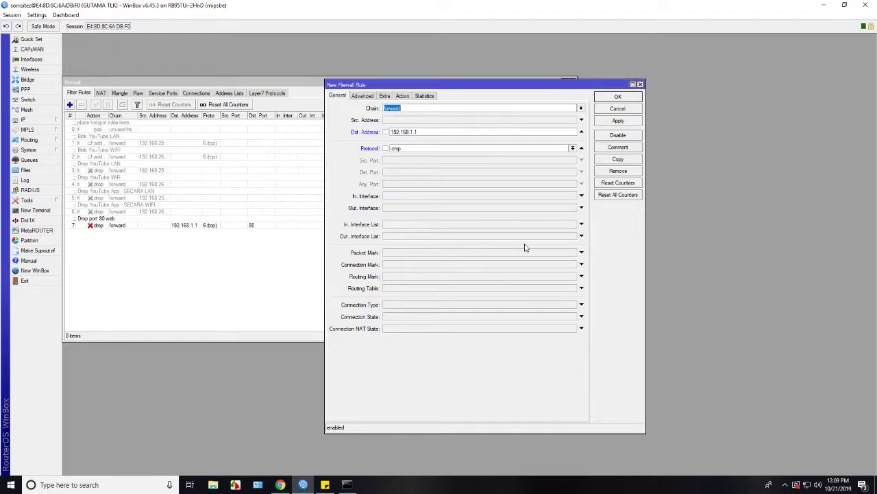
pyautogui.click(619, 121)
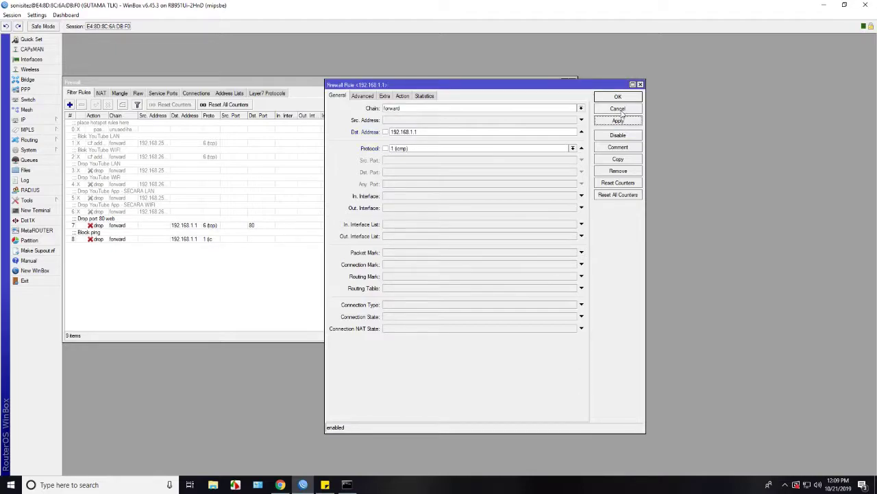
pyautogui.click(620, 97)
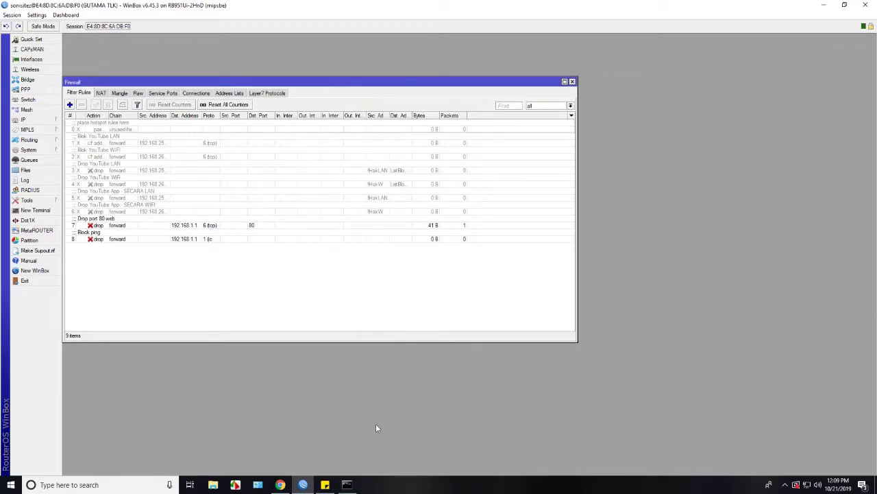
# Switch to the Command Prompt, stop the running ping and rerun "ping 192.168.1.1 -t" to test the block.
pyautogui.click(349, 484)
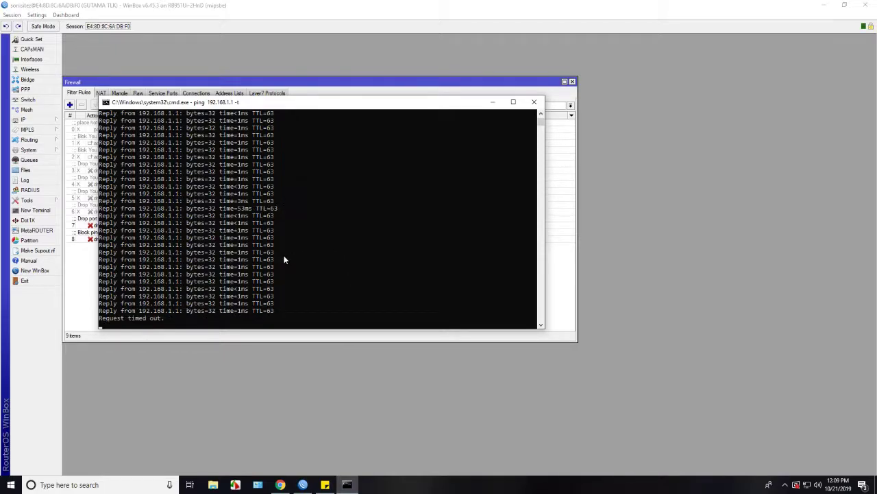
pyautogui.hotkey('ctrl', 'c')
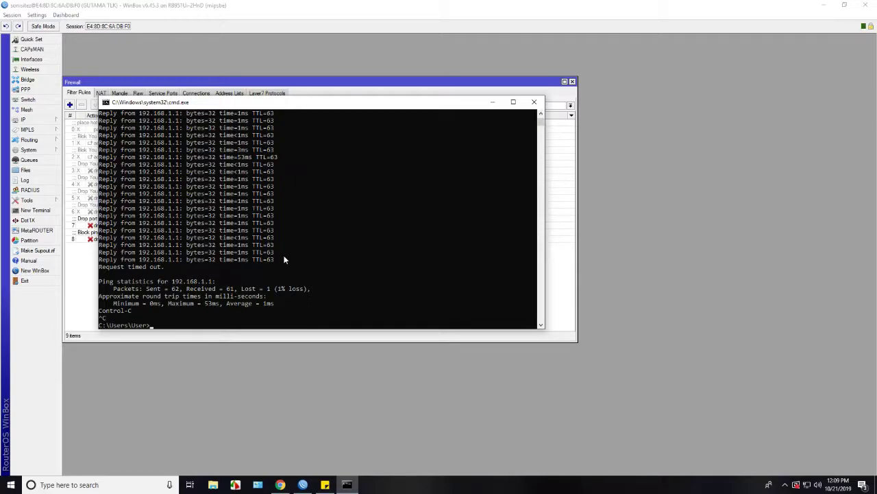
pyautogui.write('ping 192.168.1.1 -t')
pyautogui.press('Return')
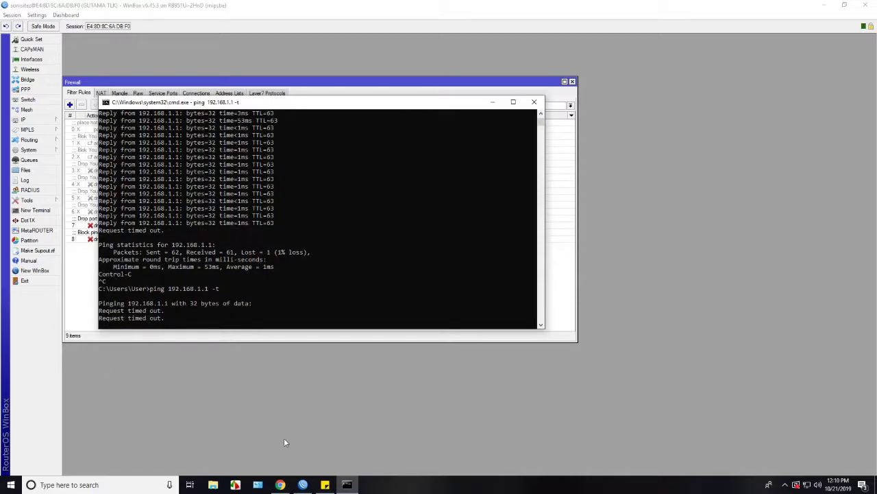
# Switch to Chrome, open a fresh tab in place of the gateway login page and load 192.168.1.1 to test the web block.
pyautogui.click(280, 485)
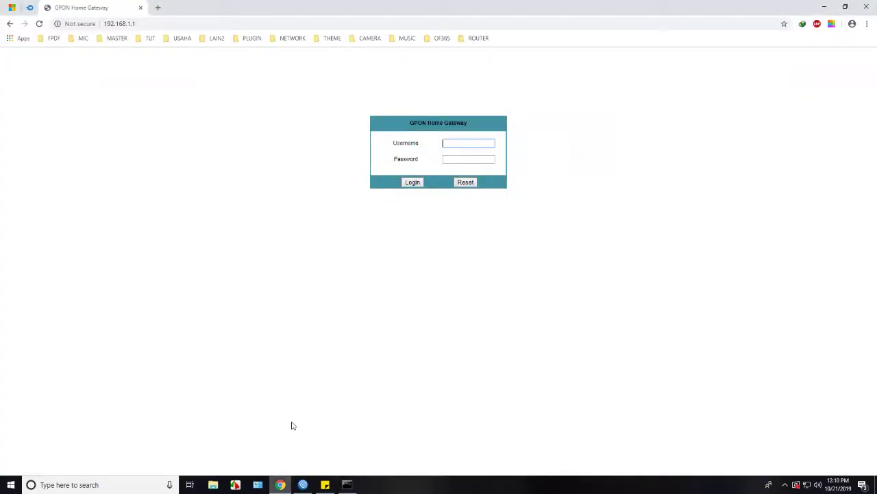
pyautogui.click(158, 8)
pyautogui.click(140, 9)
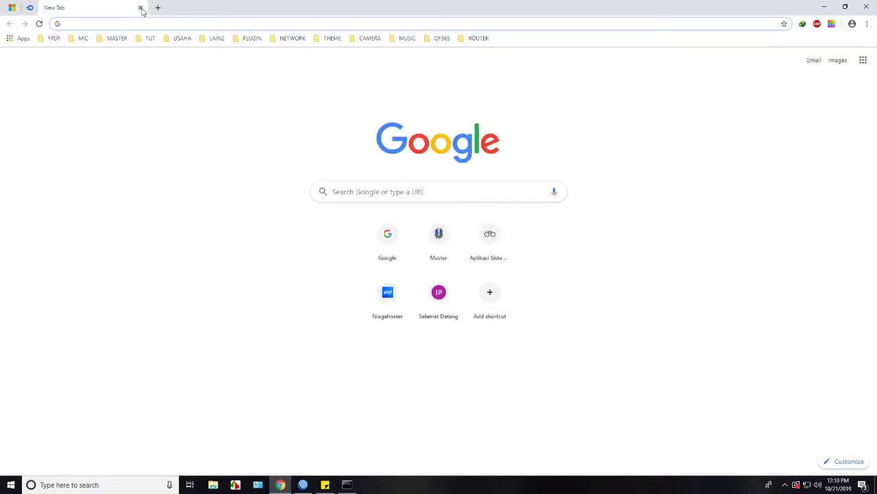
pyautogui.write('19')
pyautogui.press('Return')
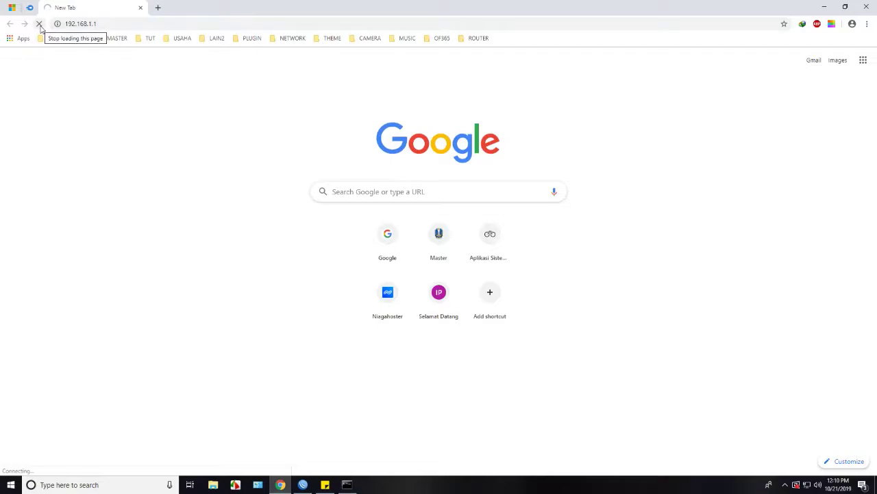
pyautogui.click(39, 25)
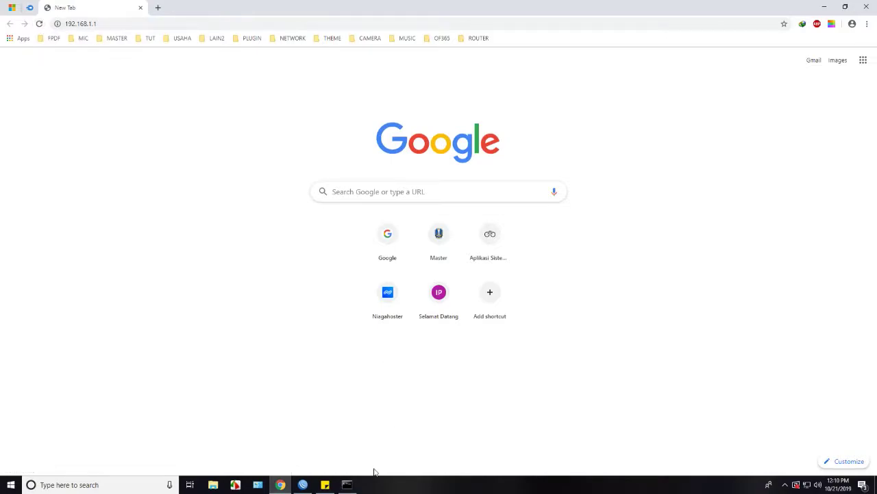
# Switch back to WinBox, start another firewall filter rule and open its source address for editing.
pyautogui.click(303, 484)
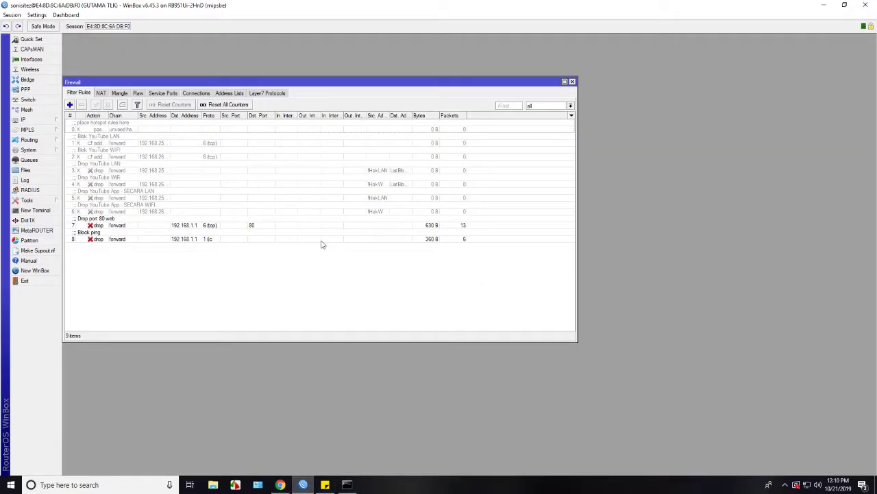
pyautogui.click(70, 105)
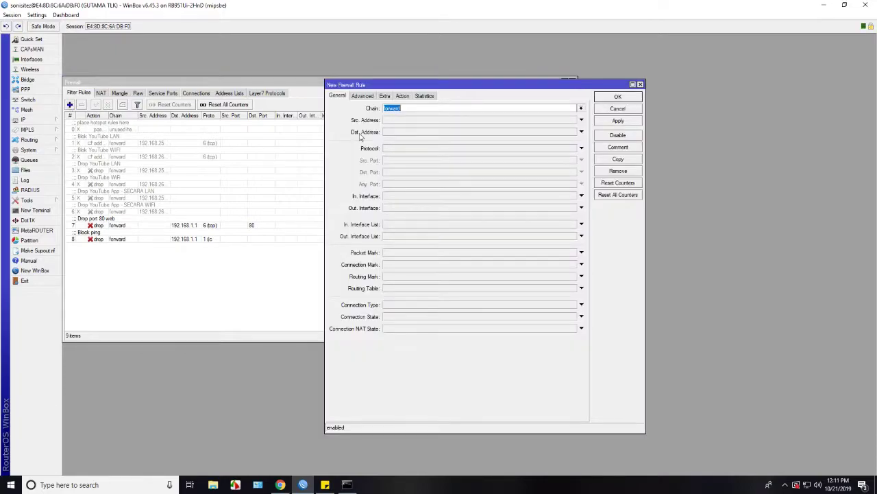
pyautogui.click(401, 121)
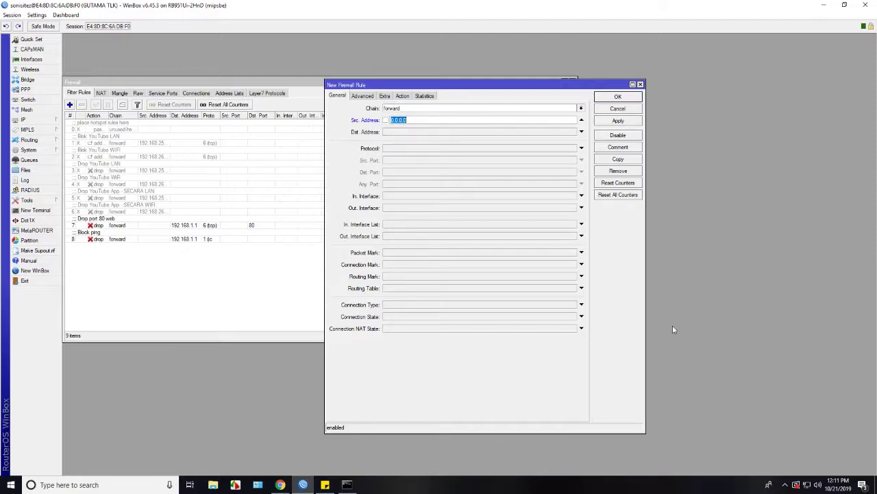
# Open the Windows network settings and check this computer's IPv4 address in the Ethernet connection details.
pyautogui.rightClick(807, 484)
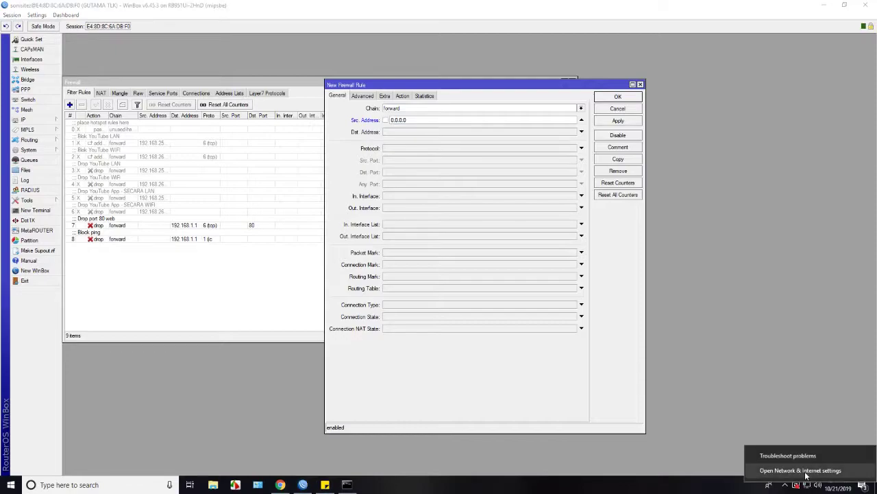
pyautogui.click(802, 470)
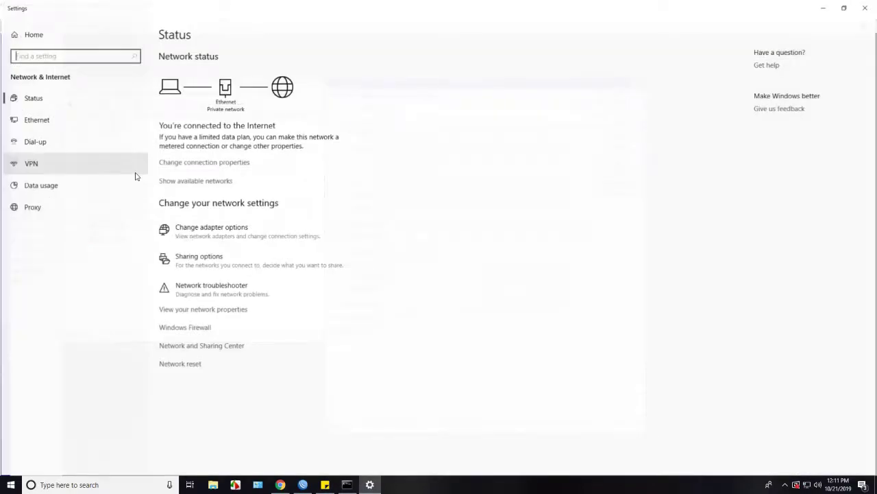
pyautogui.click(52, 118)
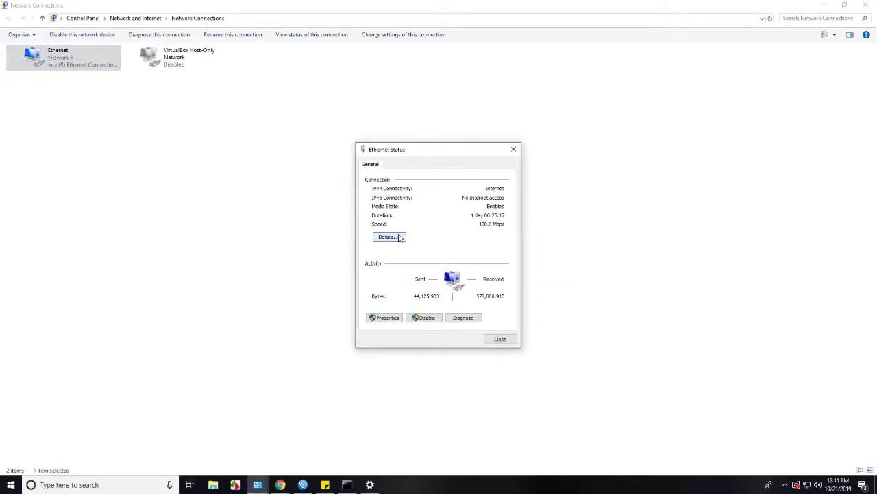
pyautogui.click(400, 238)
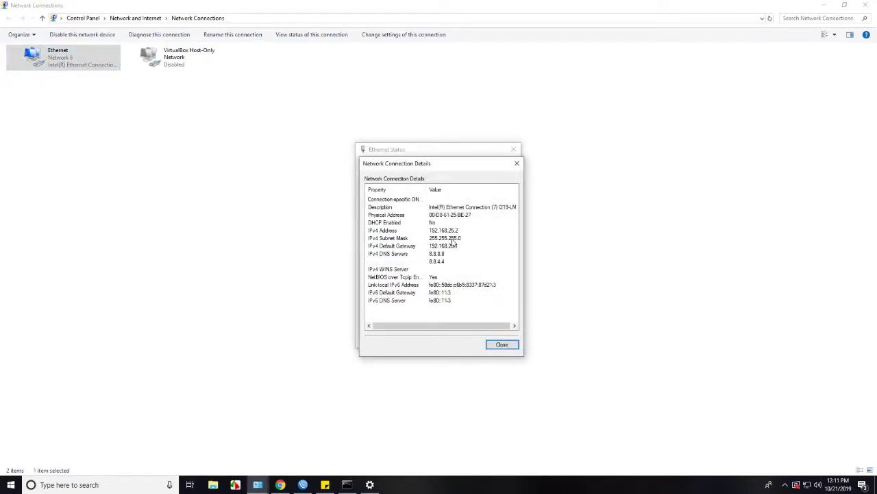
pyautogui.click(453, 237)
pyautogui.click(453, 233)
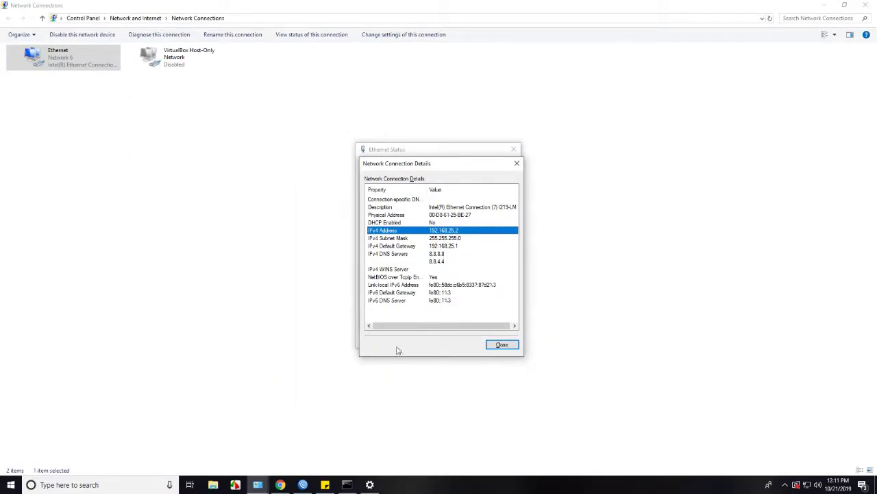
# Switch back to WinBox and set the new rule's source address to 192.168.25.2 and destination address to 192.168.1.1.
pyautogui.click(305, 483)
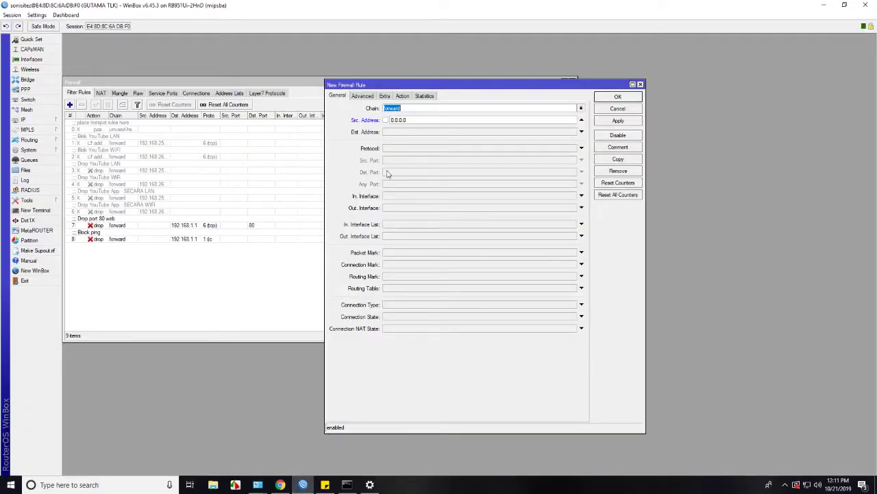
pyautogui.click(412, 121)
pyautogui.doubleClick(411, 122)
pyautogui.write('192')
pyautogui.write('.168')
pyautogui.write('.35.2')
pyautogui.click(416, 132)
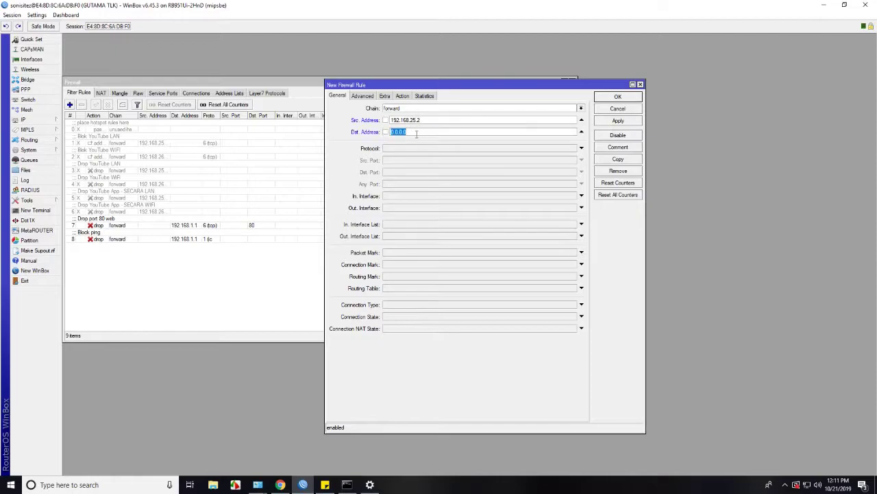
pyautogui.write('192.168.1.1')
# Set the new rule's protocol to 6 (tcp) and its destination port to 80.
pyautogui.click(416, 149)
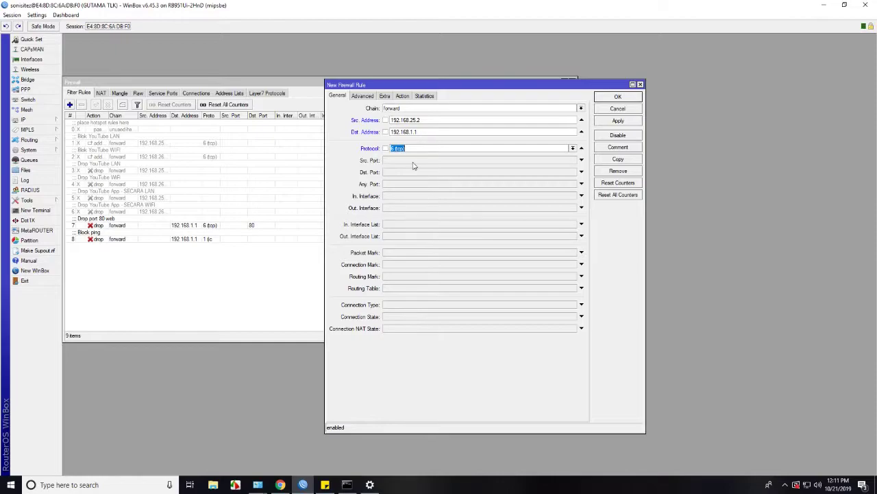
pyautogui.click(416, 172)
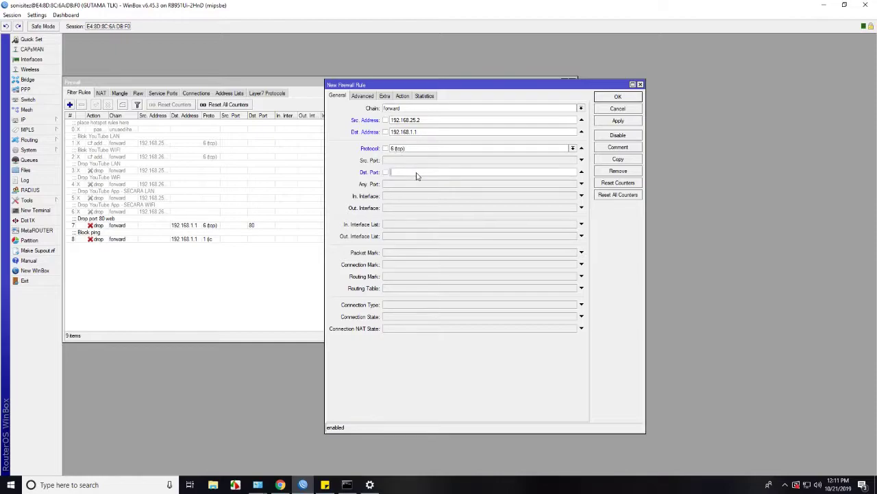
pyautogui.write('80')
# Check that the rule's action is accept and add the comment "Allow My IP".
pyautogui.click(401, 97)
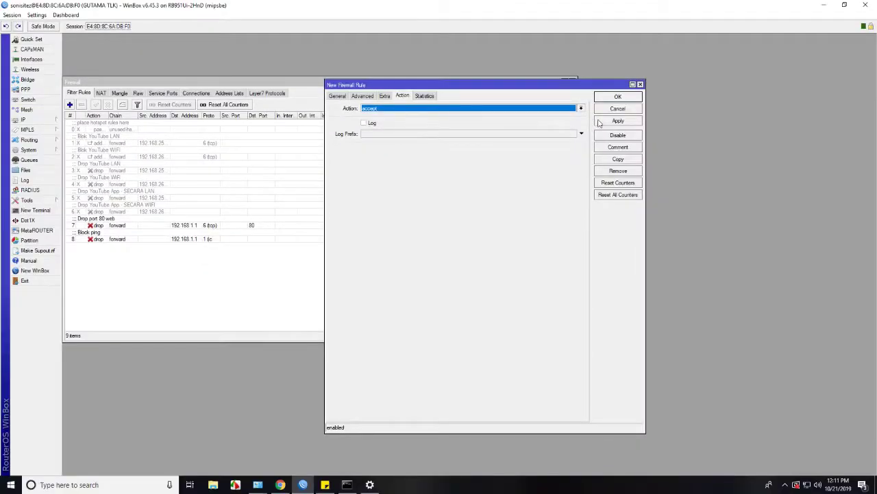
pyautogui.click(618, 148)
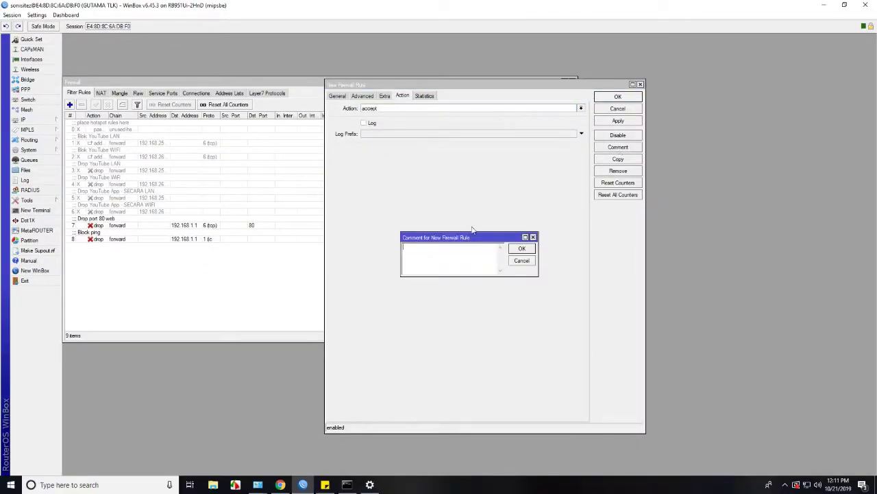
pyautogui.write('Allow My IP')
pyautogui.click(522, 248)
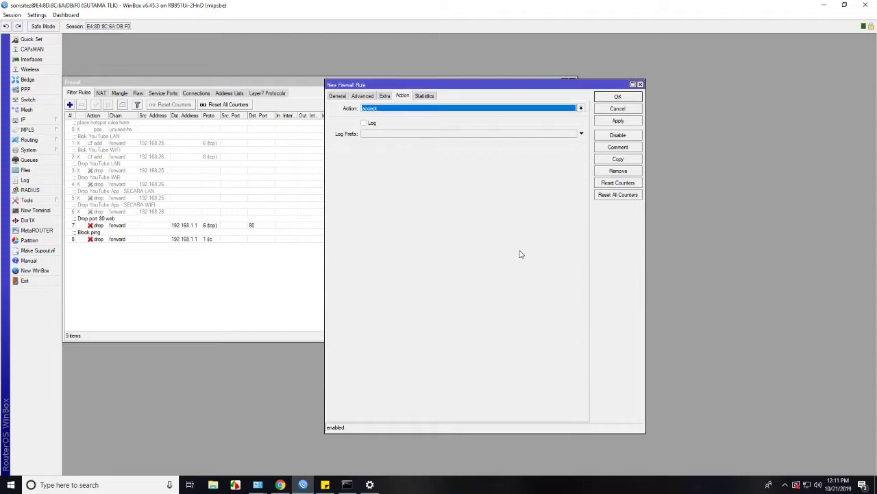
# Review and save the "Allow My IP" rule, then move it above the "Drop port 80 web" rule.
pyautogui.click(340, 96)
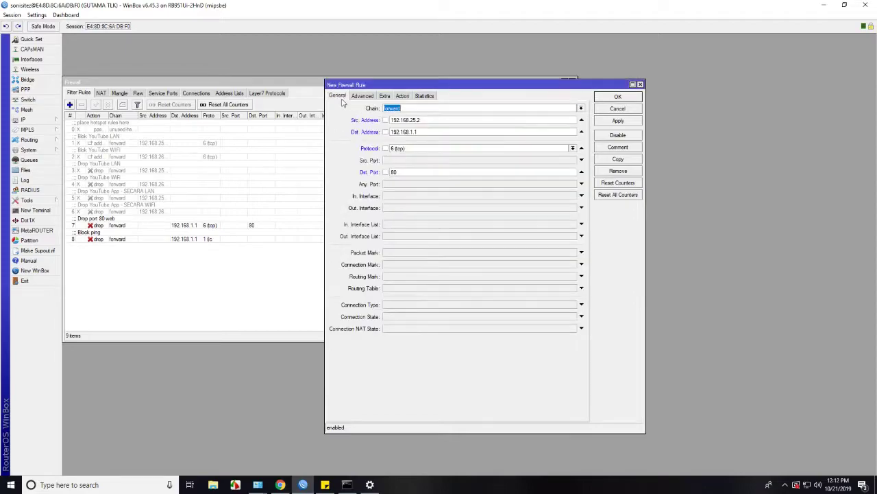
pyautogui.click(616, 122)
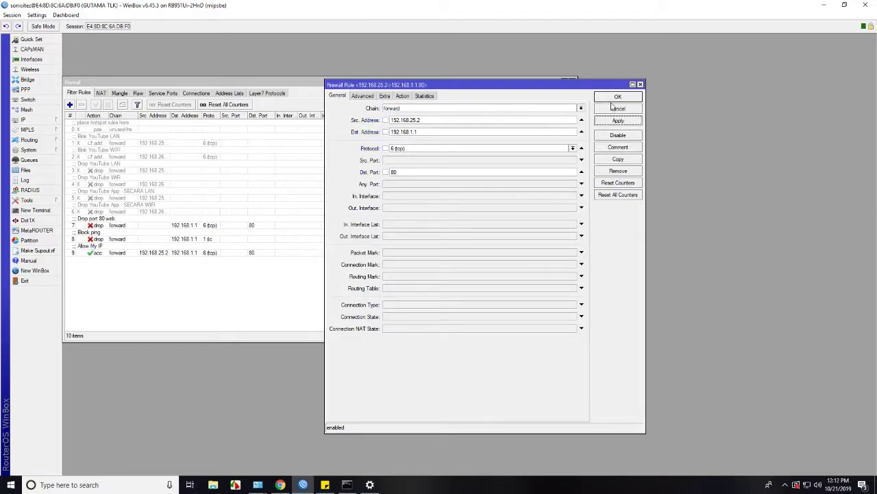
pyautogui.click(616, 98)
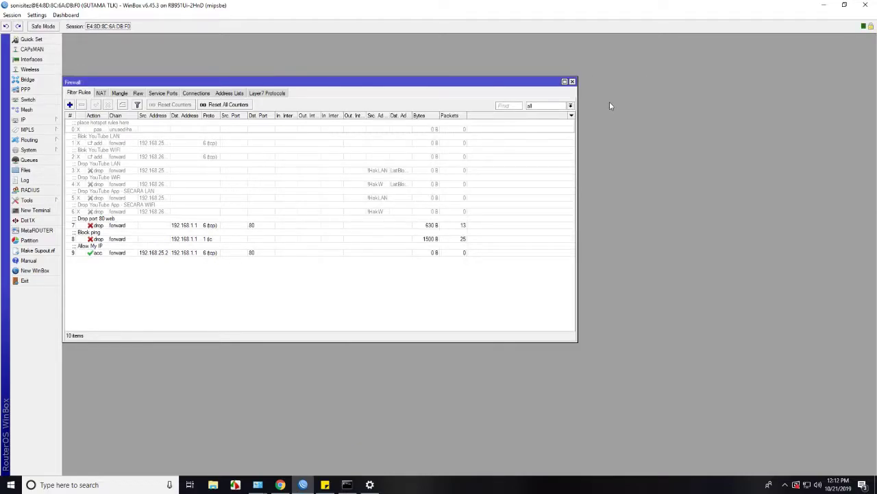
pyautogui.click(151, 255)
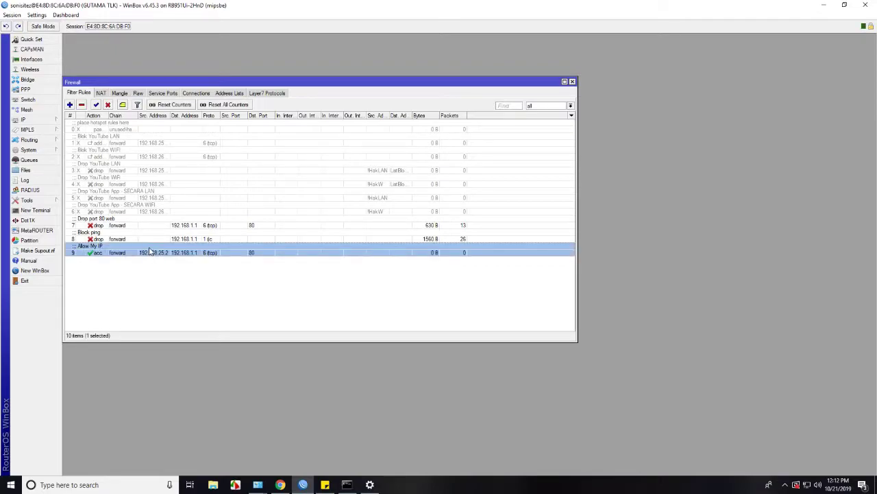
pyautogui.moveTo(150, 251); pyautogui.dragTo(149, 224)
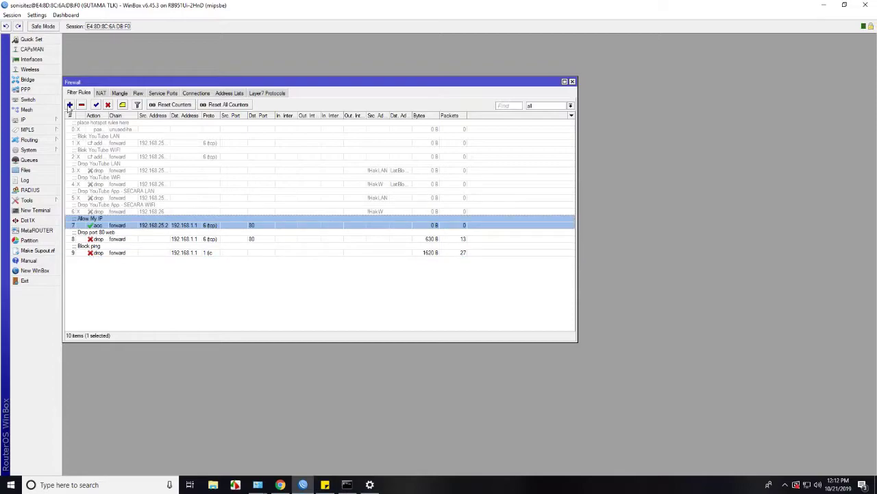
# Start another filter rule with source address 192.168.25.2, destination address 192.168.1.1 and protocol icmp.
pyautogui.click(69, 106)
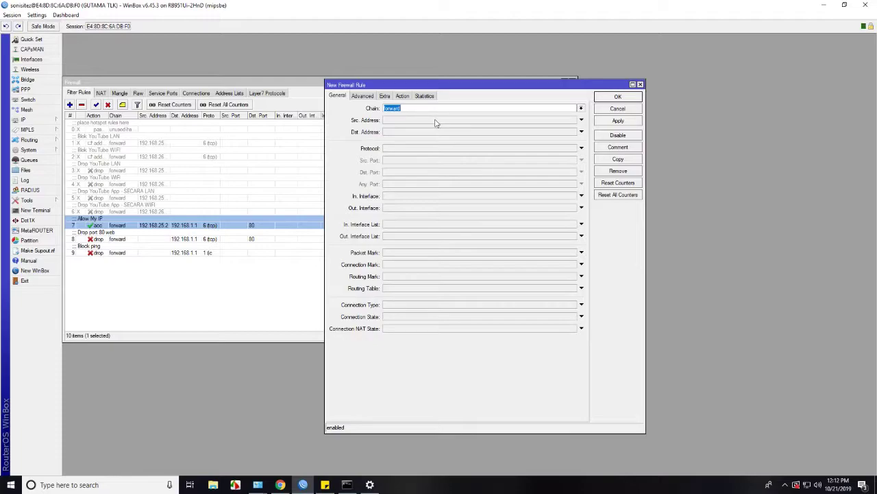
pyautogui.click(436, 121)
pyautogui.write('1')
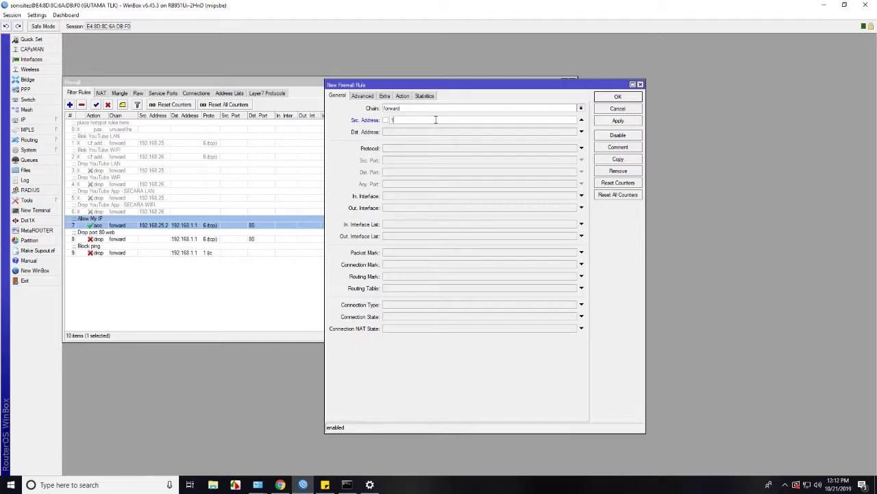
pyautogui.write('92.168.25.2')
pyautogui.click(435, 133)
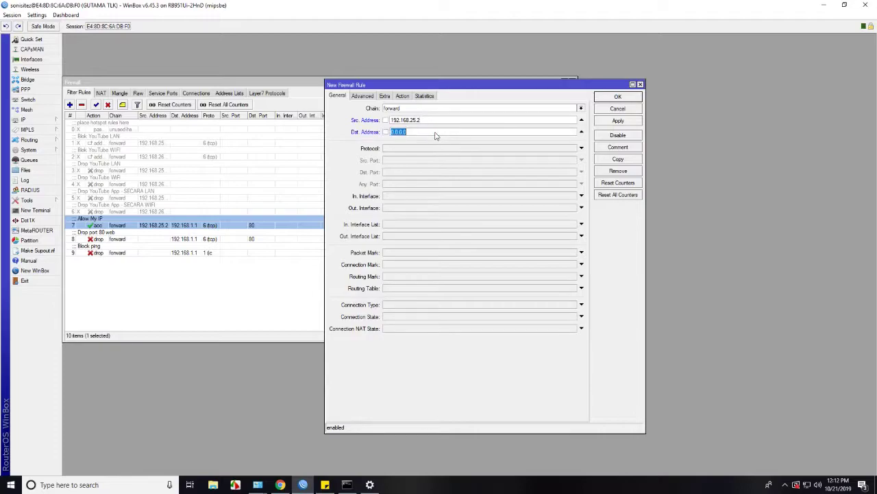
pyautogui.write('192.168.1.1')
pyautogui.click(438, 150)
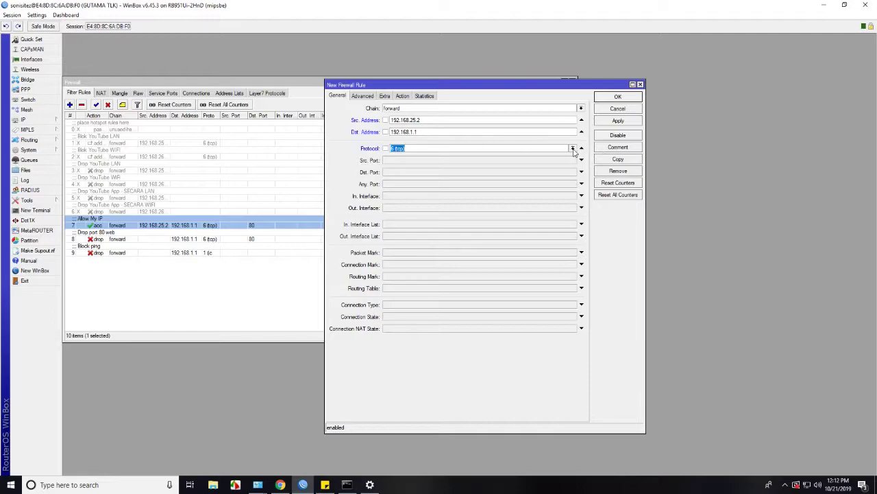
pyautogui.click(573, 149)
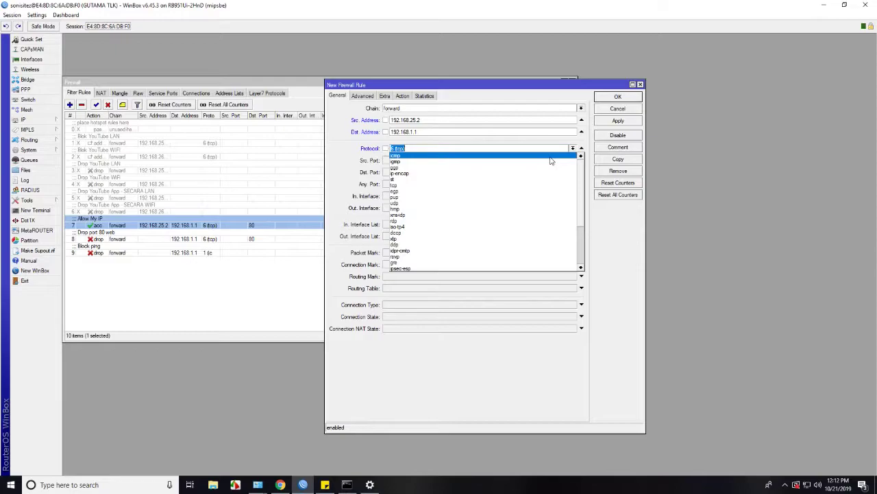
pyautogui.click(550, 157)
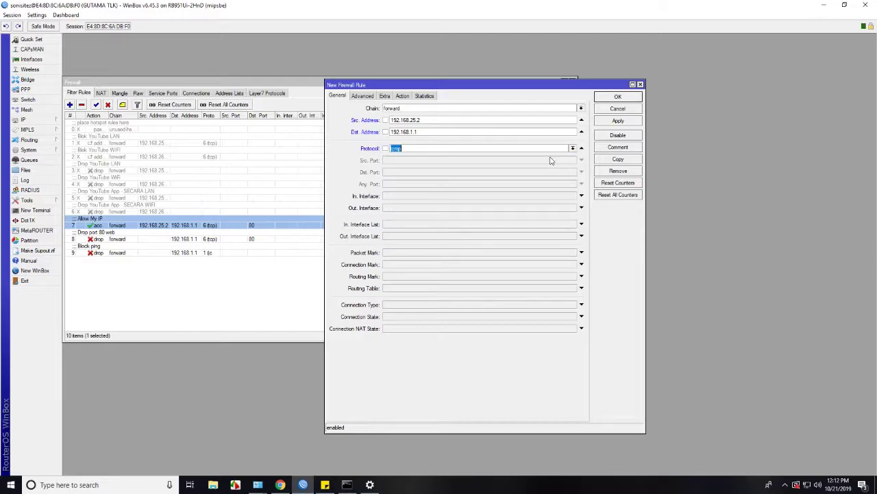
# Check the icmp rule's accept action, add the comment "Allow my IP to ping" and save the rule.
pyautogui.click(403, 97)
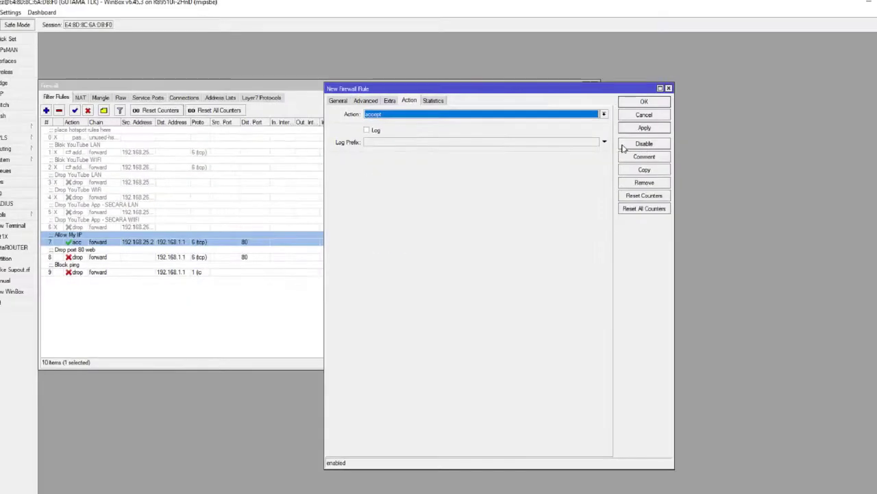
pyautogui.click(651, 156)
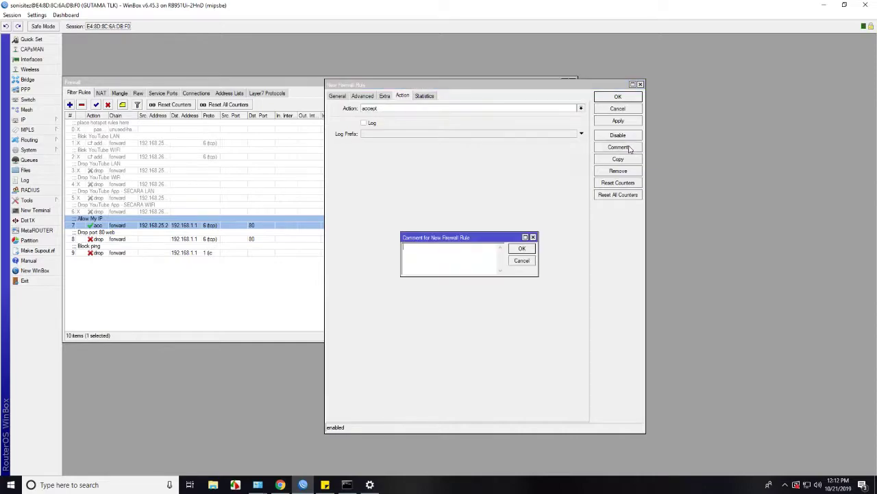
pyautogui.write('Allow my IP to ping')
pyautogui.click(521, 249)
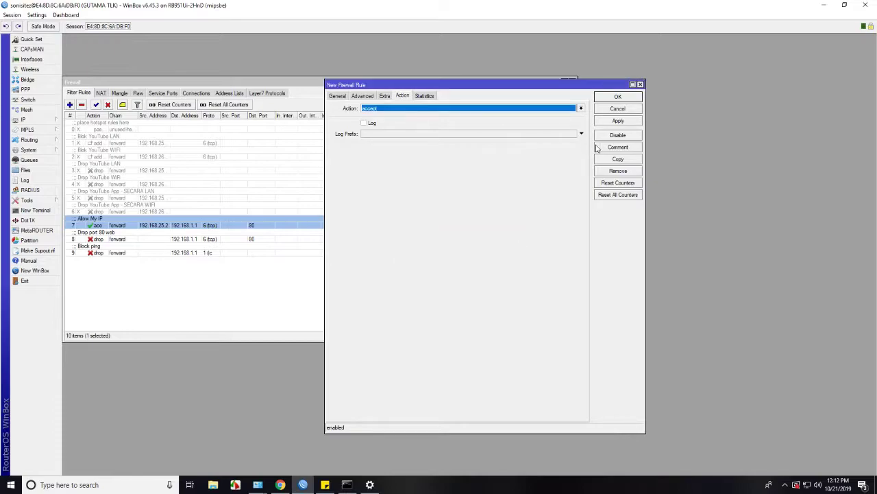
pyautogui.click(617, 121)
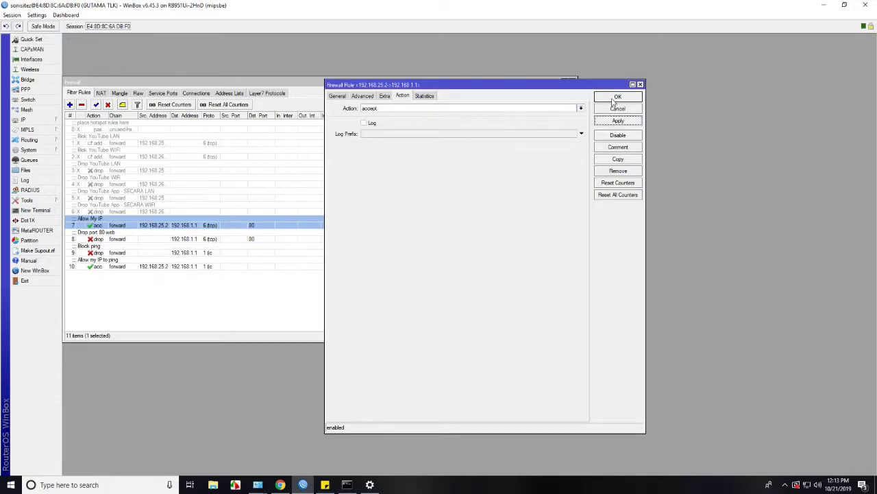
pyautogui.click(615, 98)
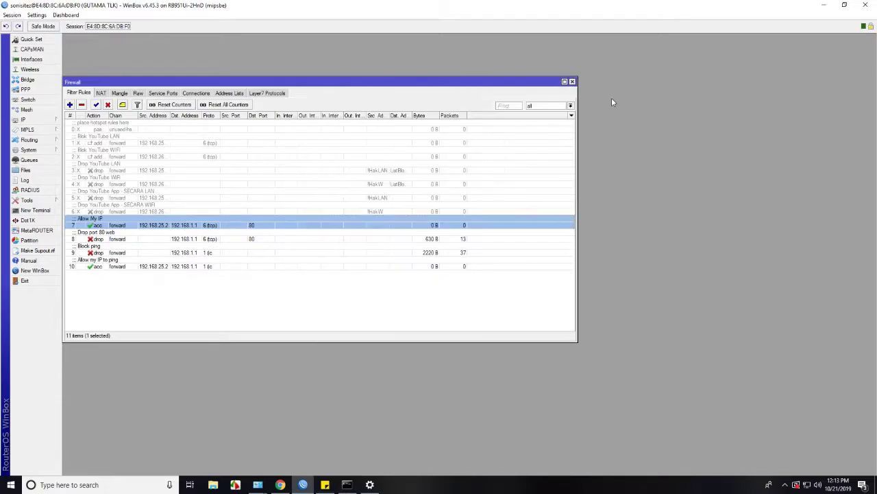
# Move the "Allow my IP to ping" rule above the "Drop port 80 web" rule, directly below "Allow My IP".
pyautogui.click(159, 268)
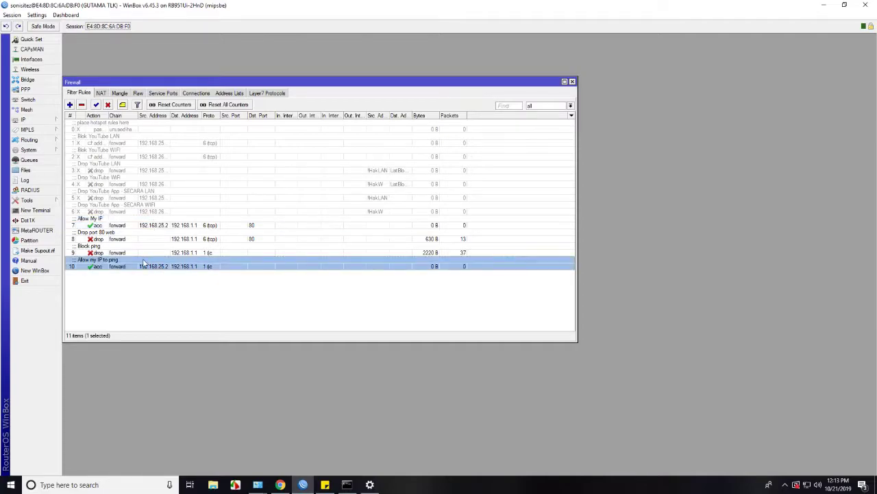
pyautogui.moveTo(143, 260); pyautogui.dragTo(145, 241)
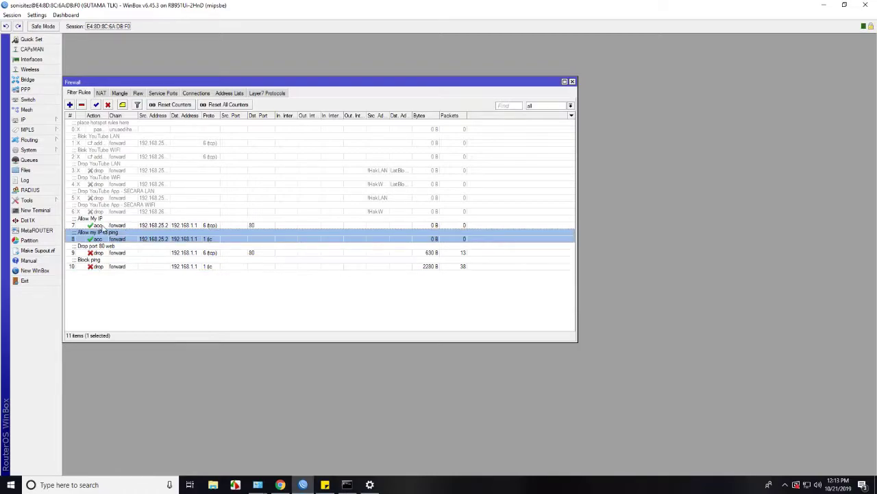
pyautogui.click(157, 276)
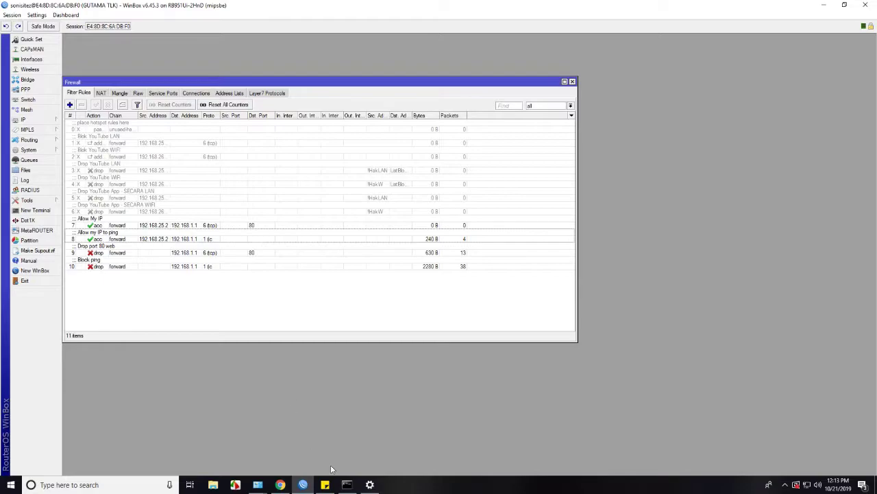
# In the Command Prompt, stop the running ping, test 192.168.1.1 again with ping -t, and stop it after a few replies.
pyautogui.click(347, 485)
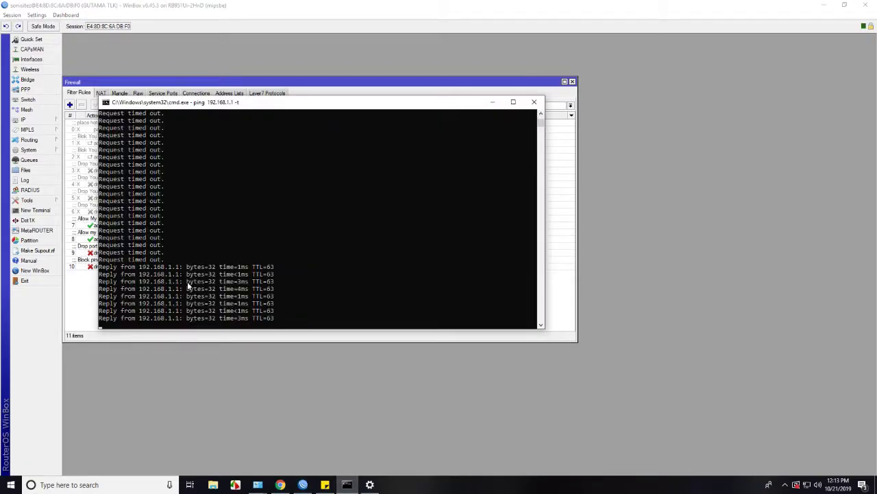
pyautogui.hotkey('ctrl', 'c')
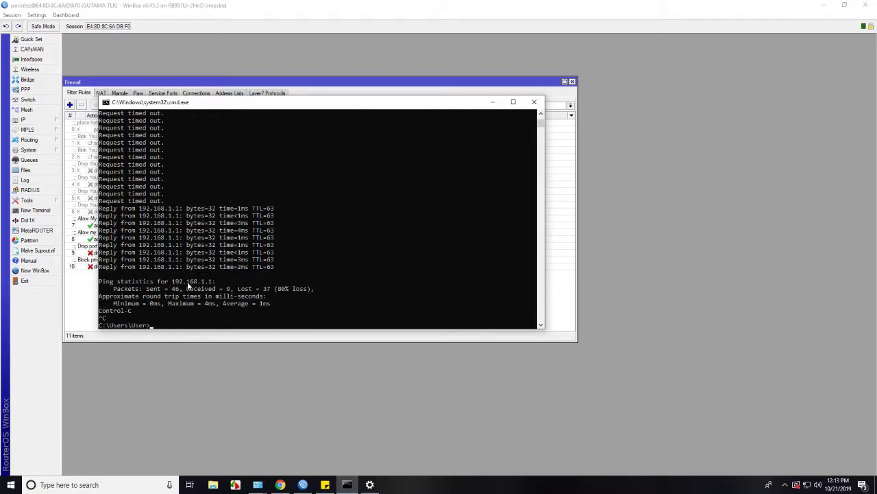
pyautogui.press('Up')
pyautogui.press('Return')
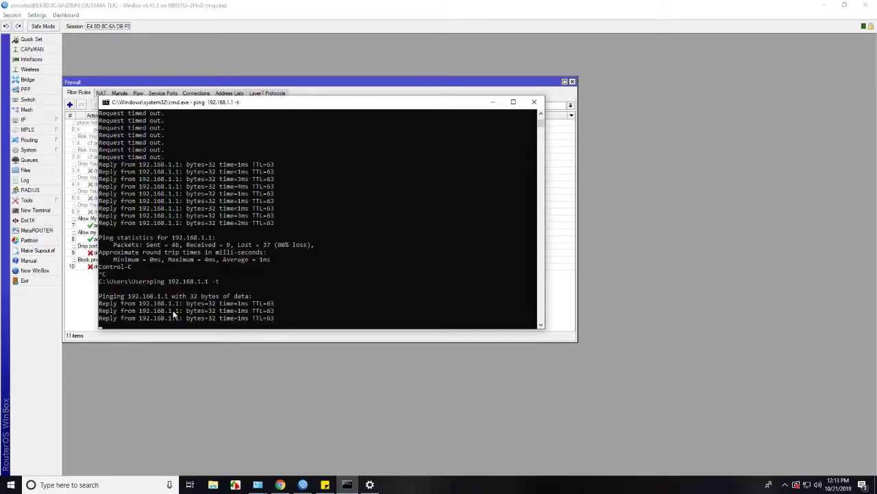
pyautogui.hotkey('ctrl', 'c')
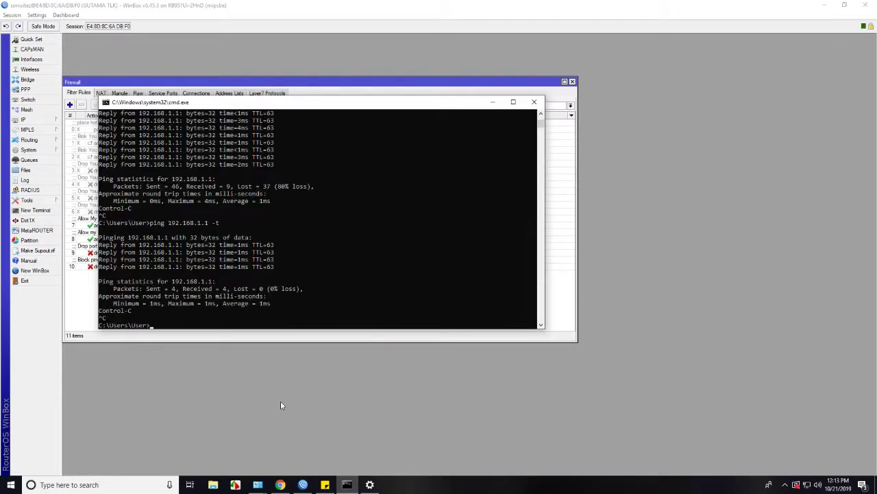
# Switch to Chrome and load 192.168.1.1 to test web access, then return to the firewall filter rules in WinBox.
pyautogui.click(284, 489)
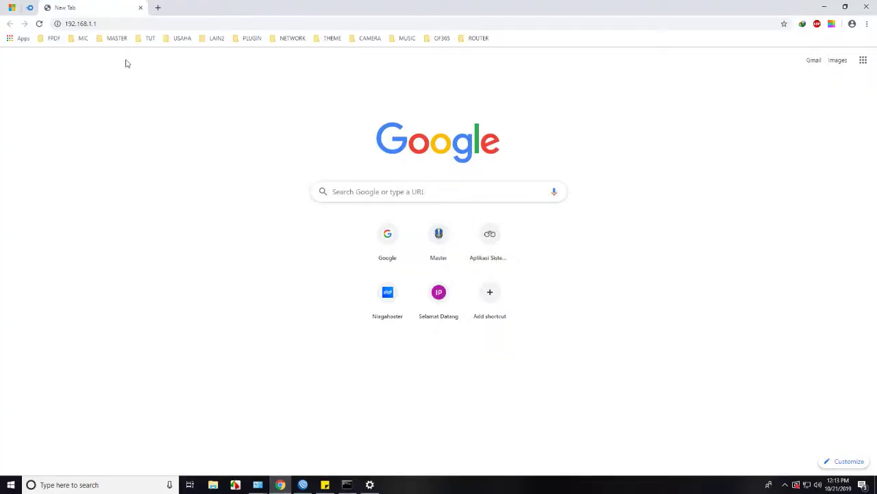
pyautogui.click(105, 24)
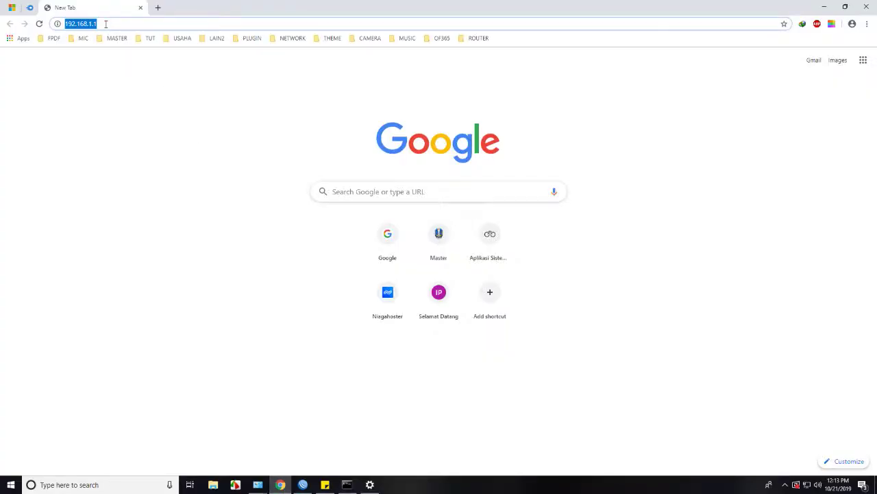
pyautogui.press('Return')
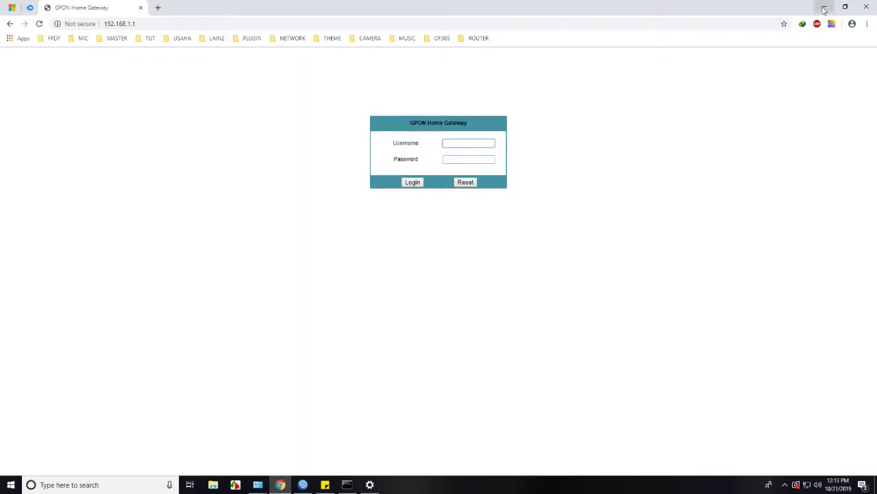
pyautogui.click(824, 9)
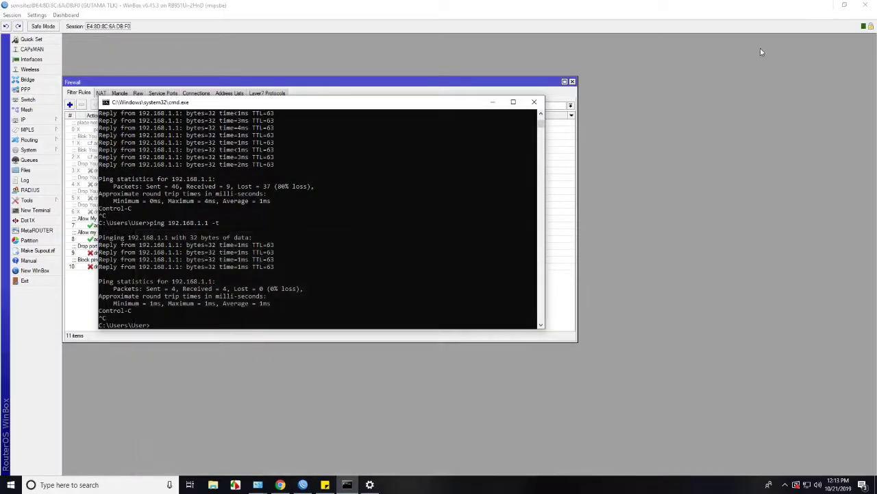
pyautogui.click(495, 103)
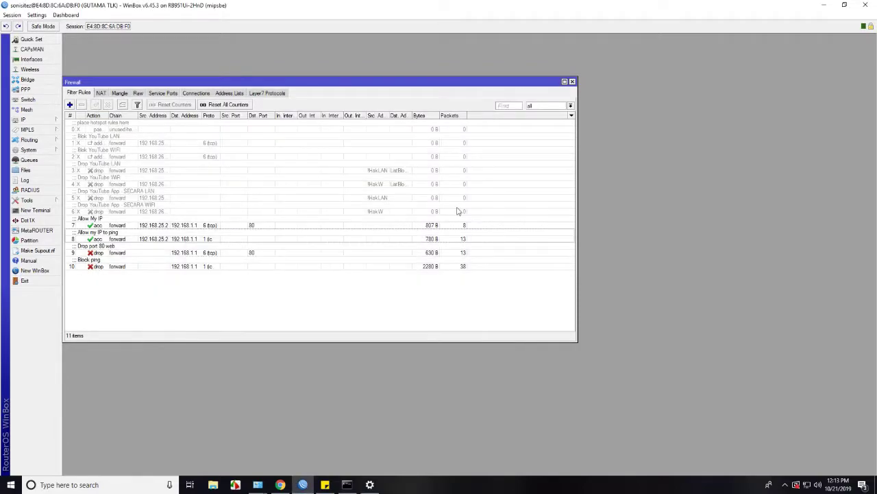
# Launch Notepad and write the note "Ebook you can download in Description :)".
pyautogui.press('super+r')
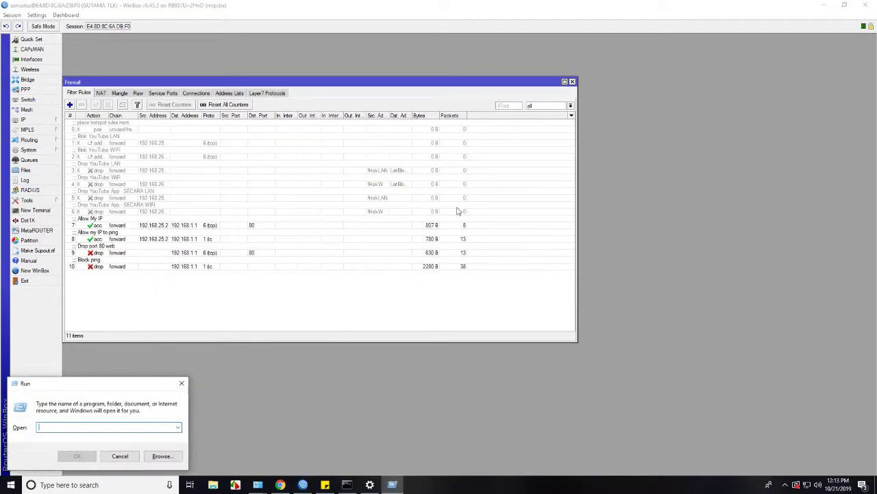
pyautogui.write('notepad')
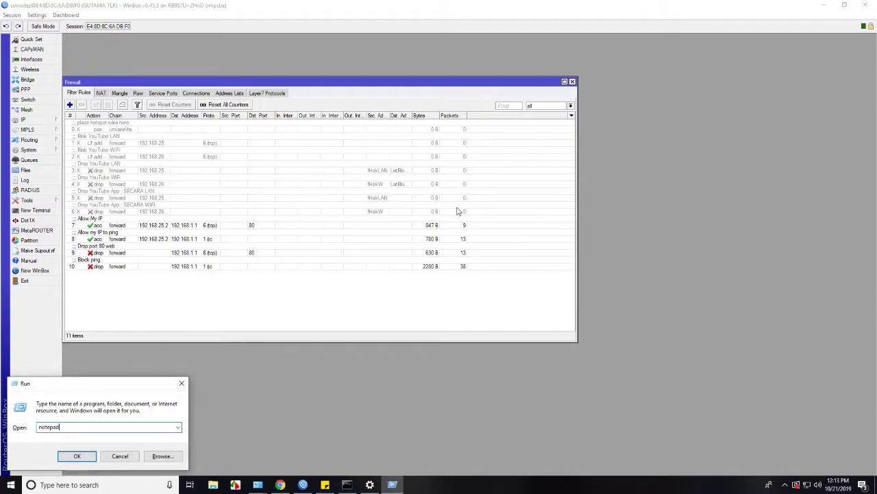
pyautogui.press('Return')
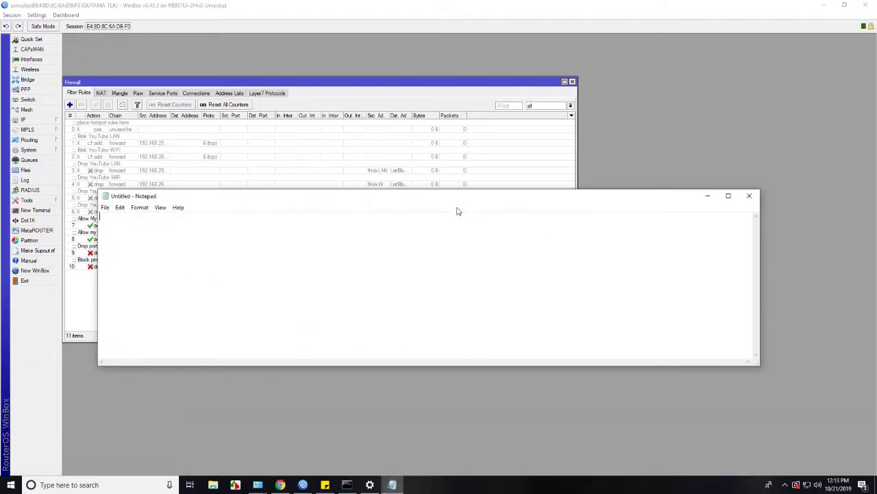
pyautogui.write('Ebook you can download in Descr')
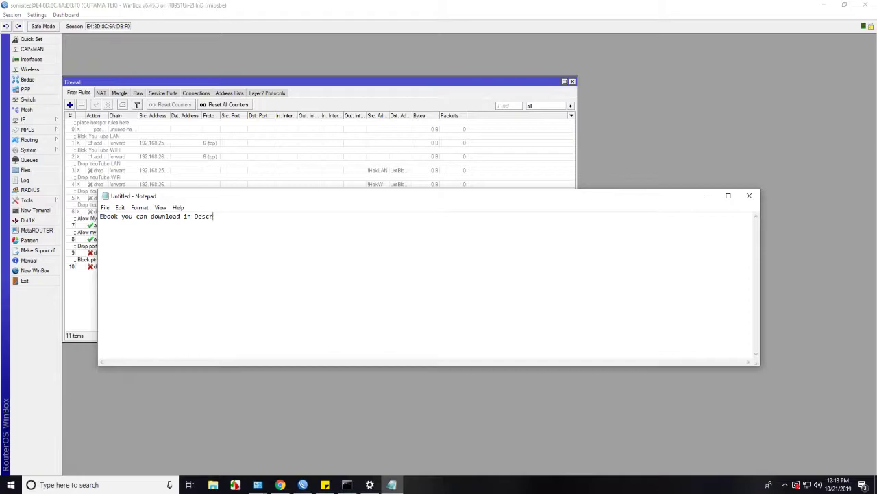
pyautogui.write('iption :)')
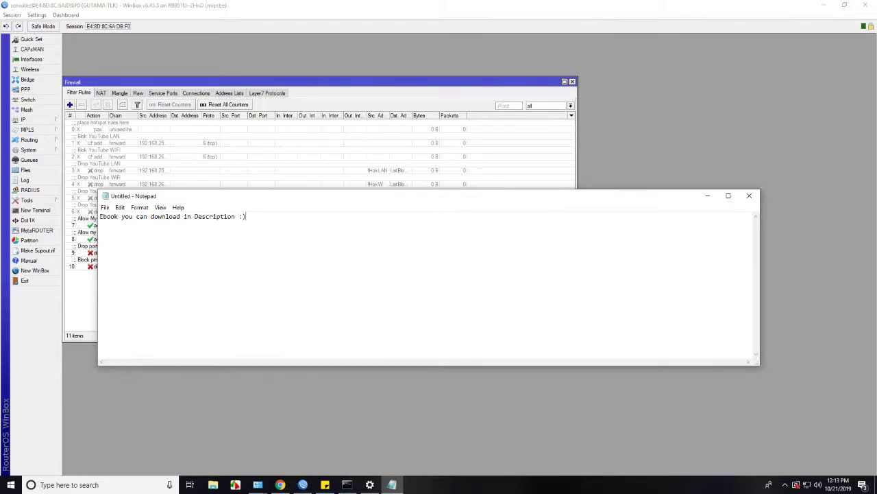